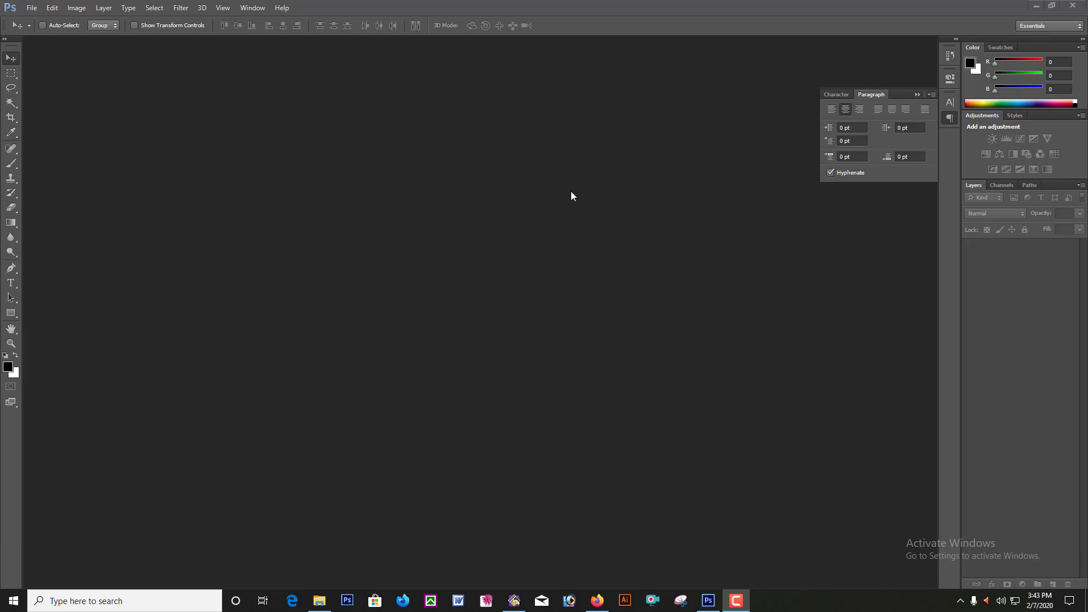
- Create a 10 × 10 inch, 300 ppi RGB document with a white background, zoomed out
left_click(33, 9)
left_click(45, 21)
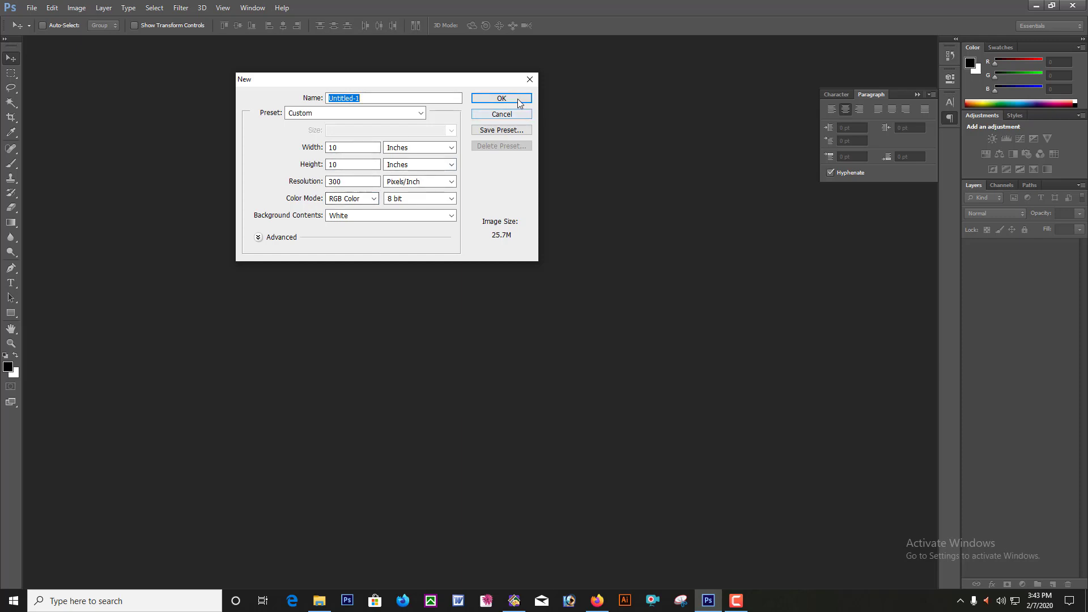
left_click(501, 98)
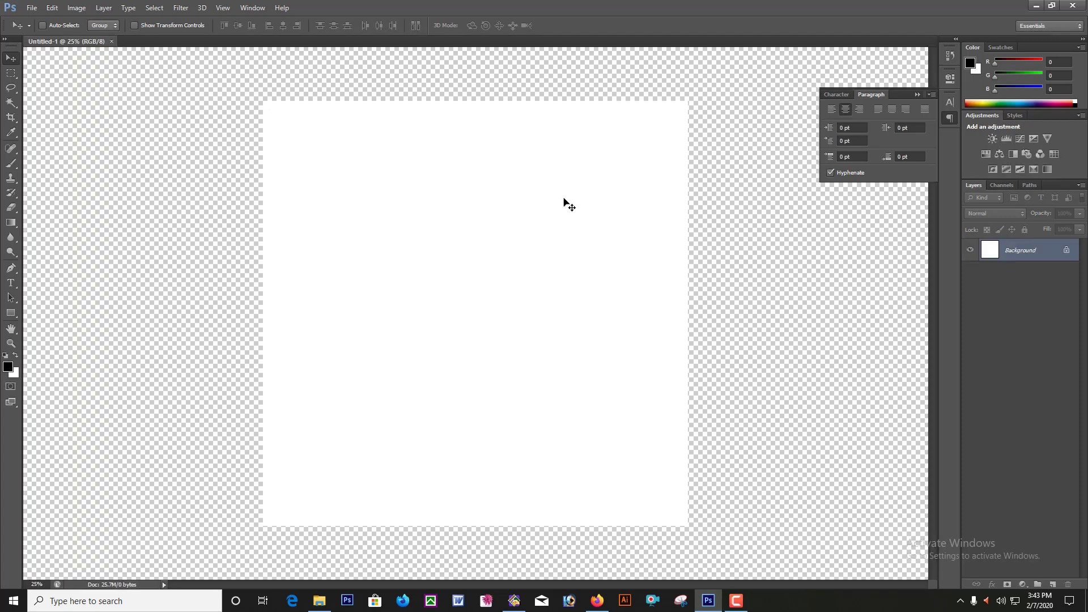
key("ctrl+minus")
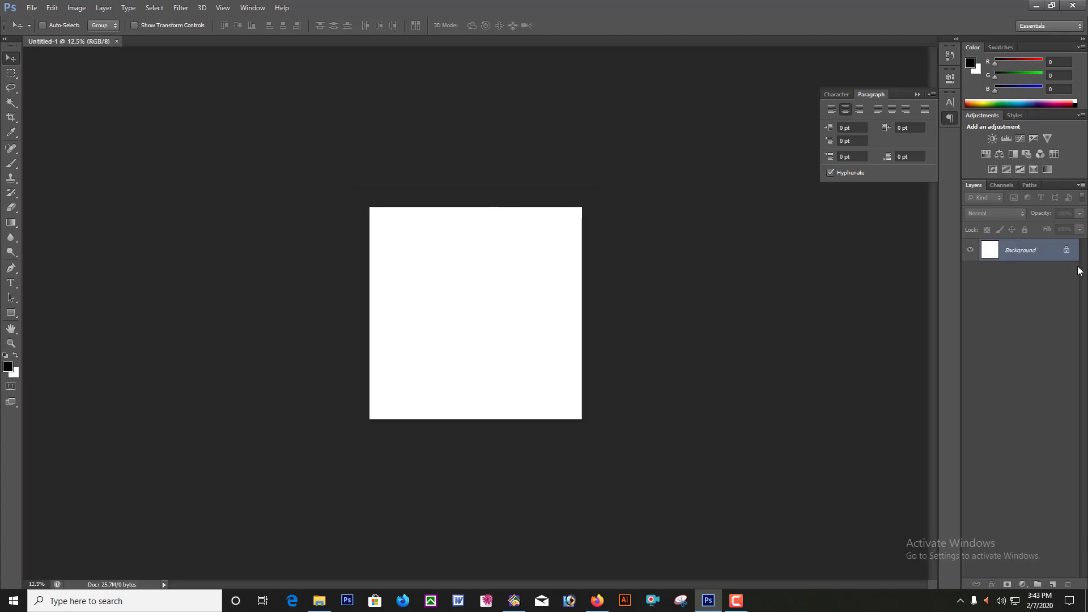
- Convert the locked Background into an editable layer named Layer 0
double_click(1046, 259)
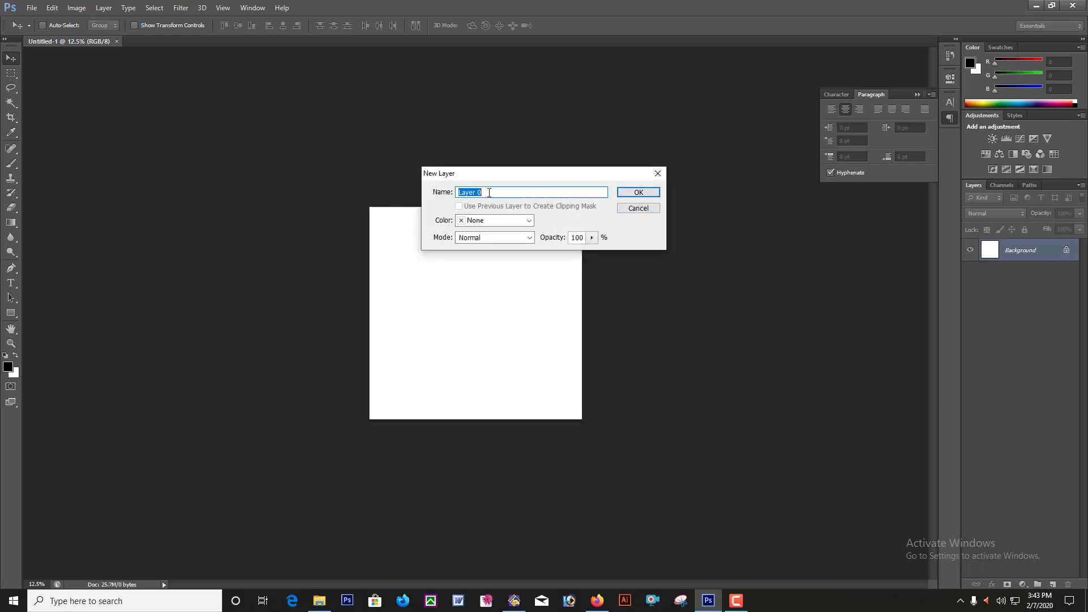
left_click(482, 193)
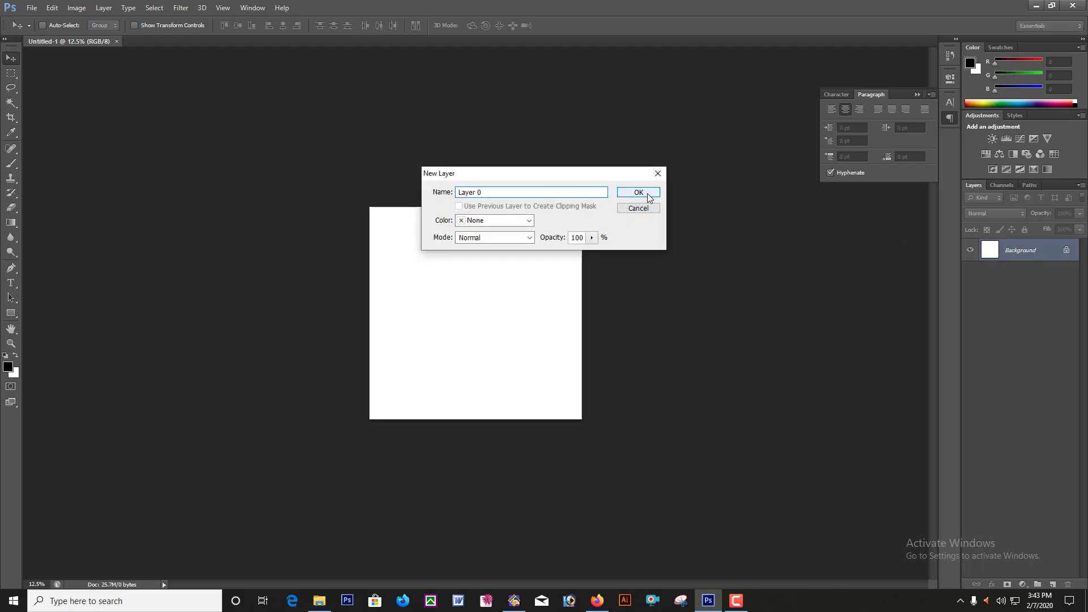
key("Return")
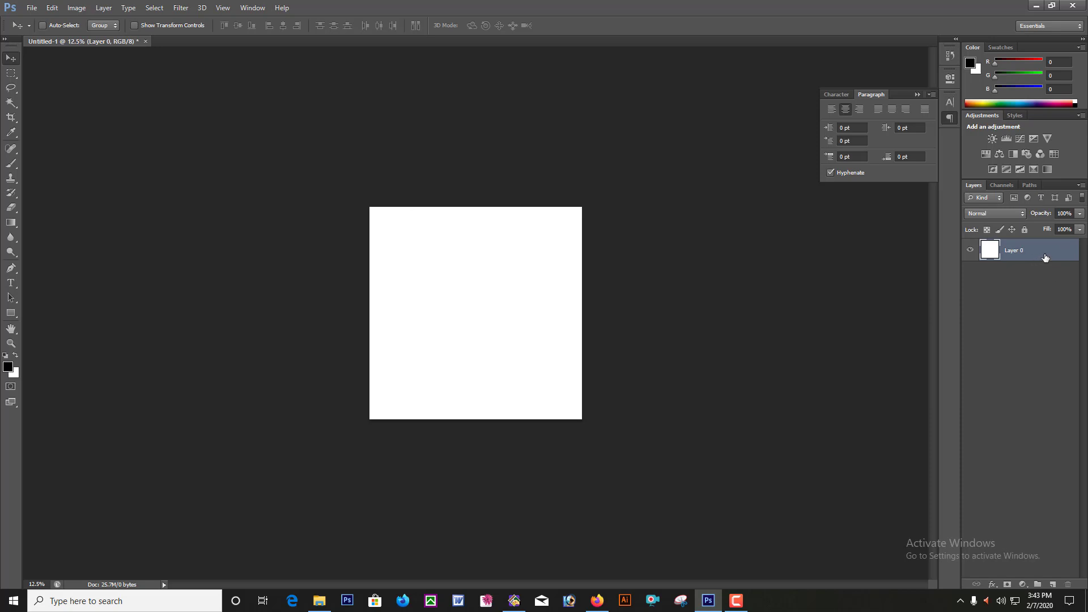
- Duplicate Layer 0 to create Layer 0 copy above it
right_click(1038, 254)
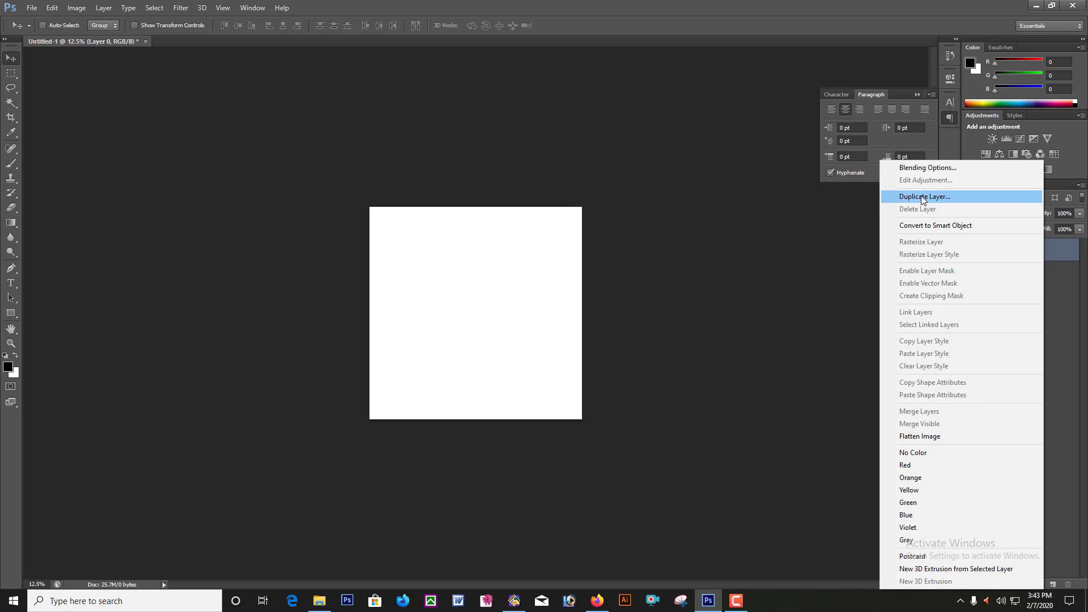
left_click(973, 199)
left_click(656, 189)
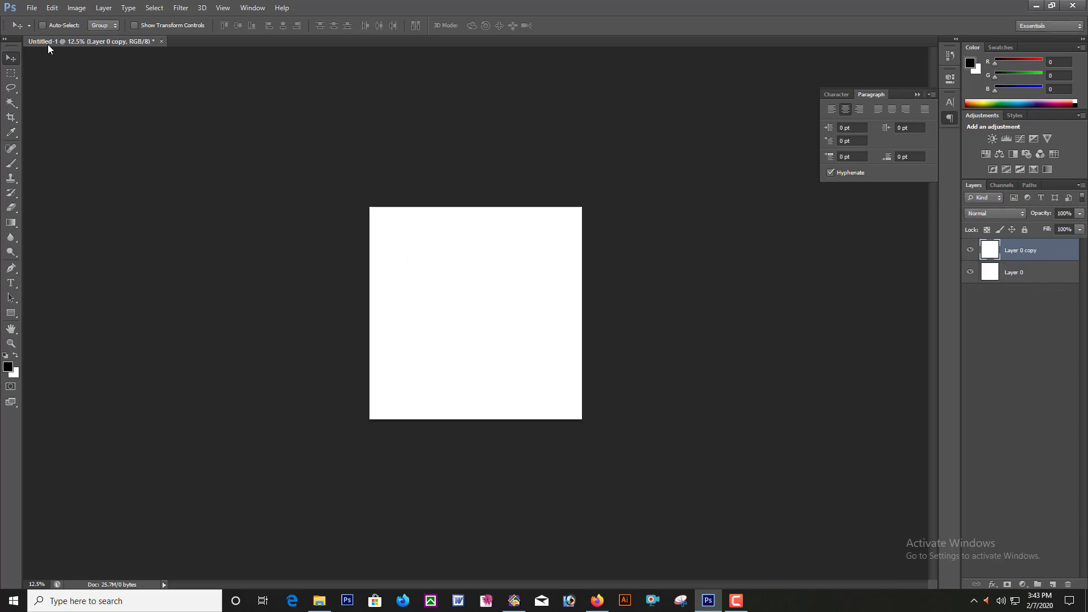
- Distort Layer 0 copy by pulling its right corners left into a diagonal edge, then commit
left_click(52, 9)
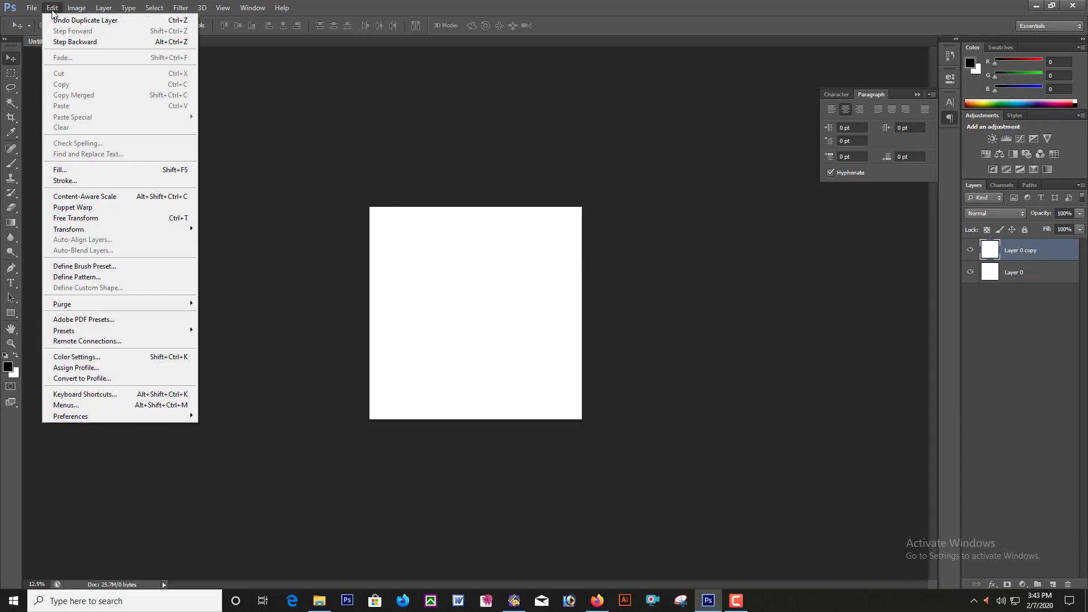
left_click(84, 220)
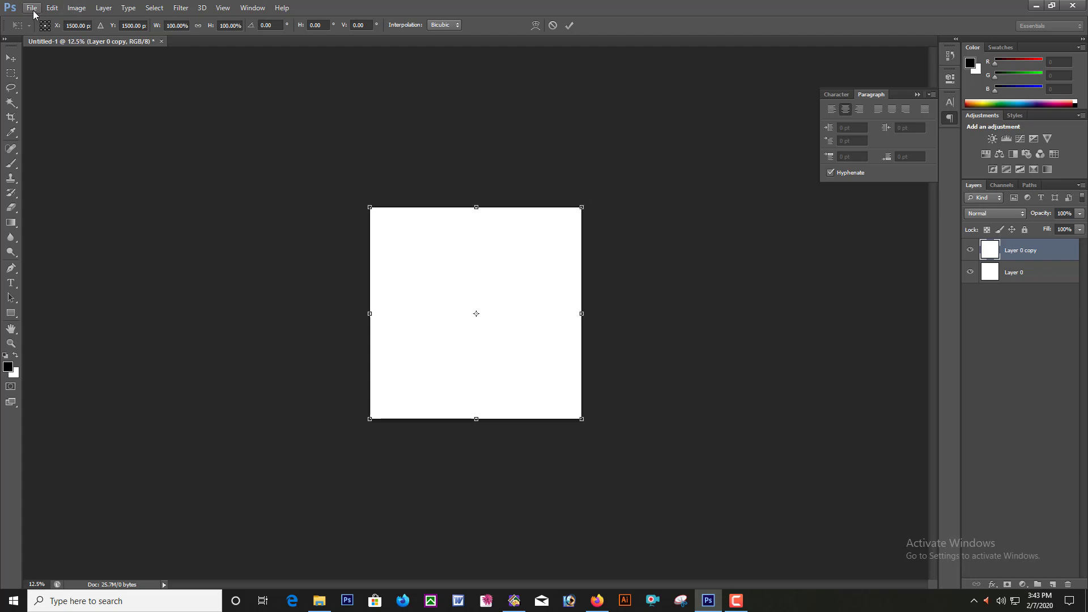
left_click(53, 9)
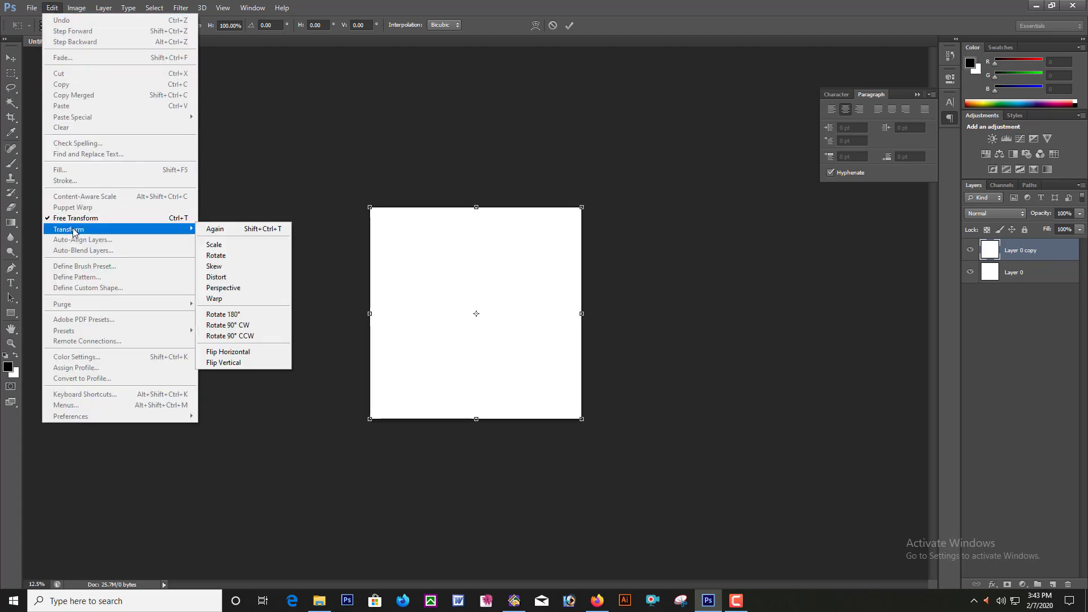
mouse_move(69, 229)
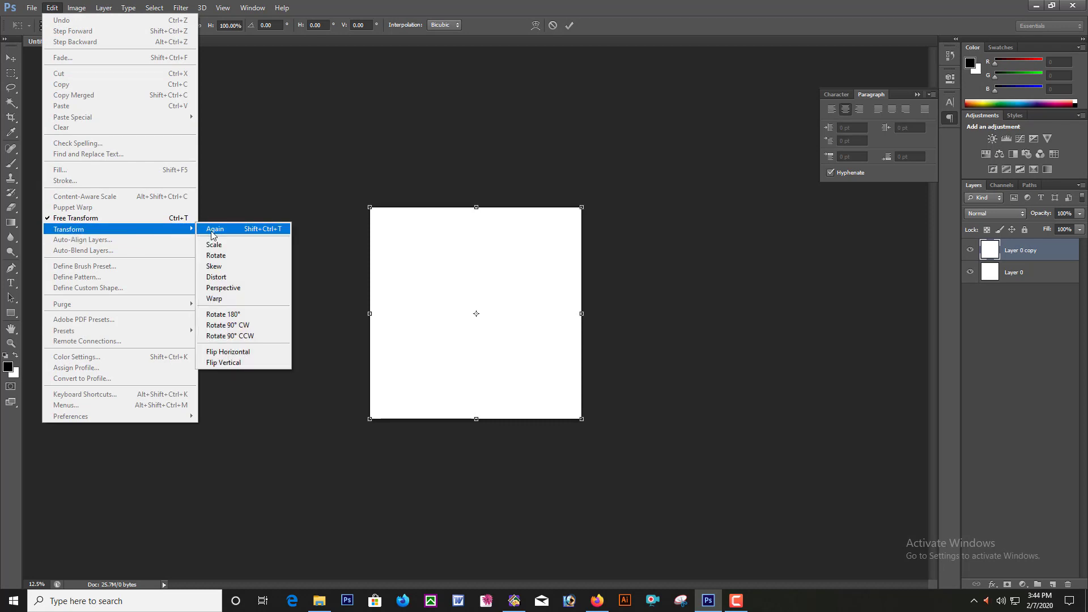
left_click(225, 278)
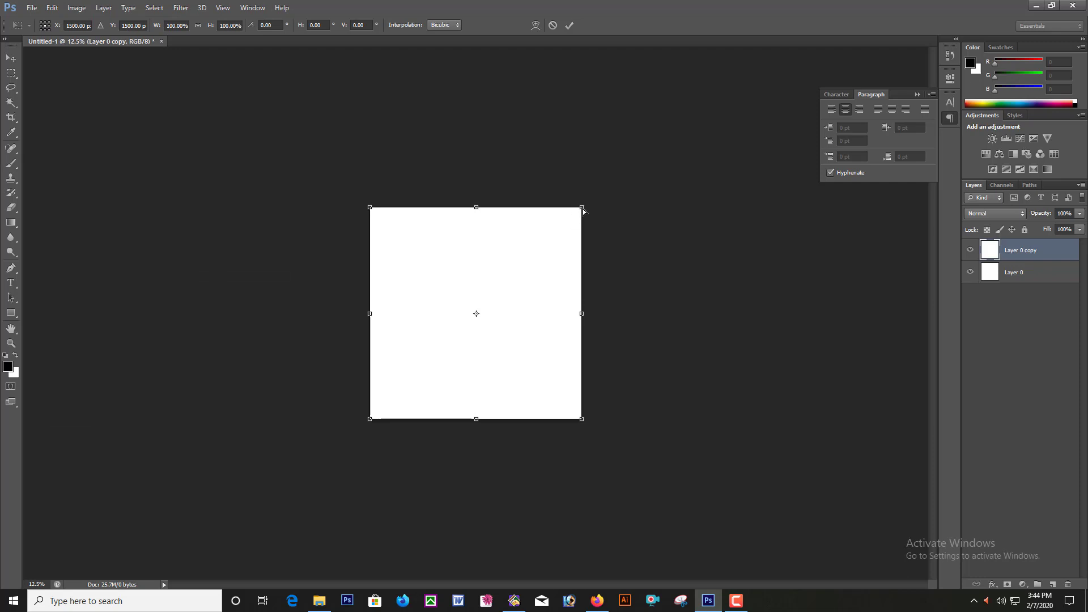
left_click_drag(584, 210, 410, 214)
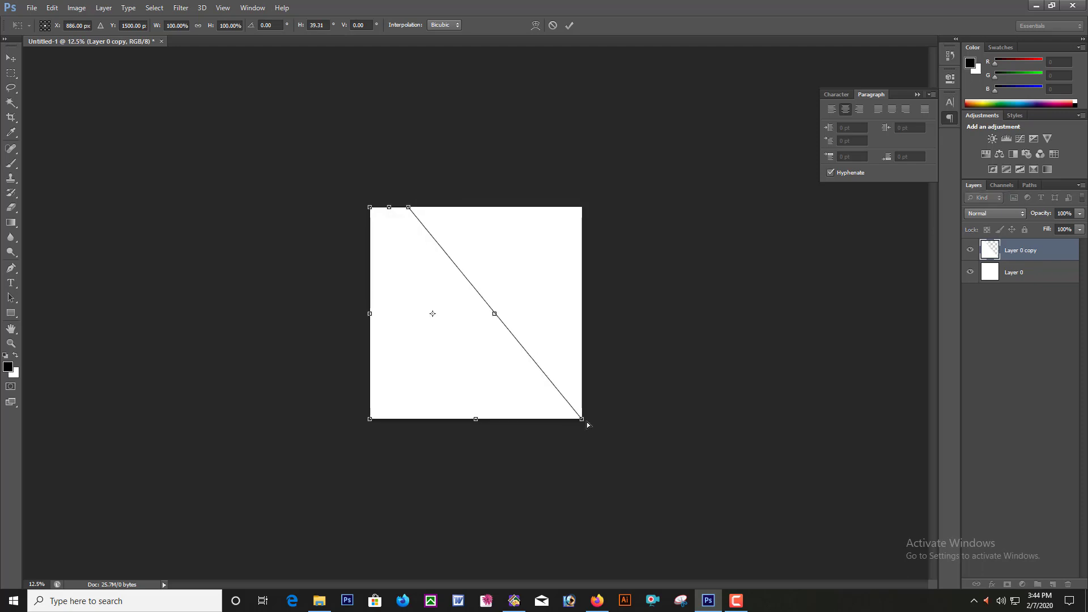
left_click_drag(580, 421, 549, 424)
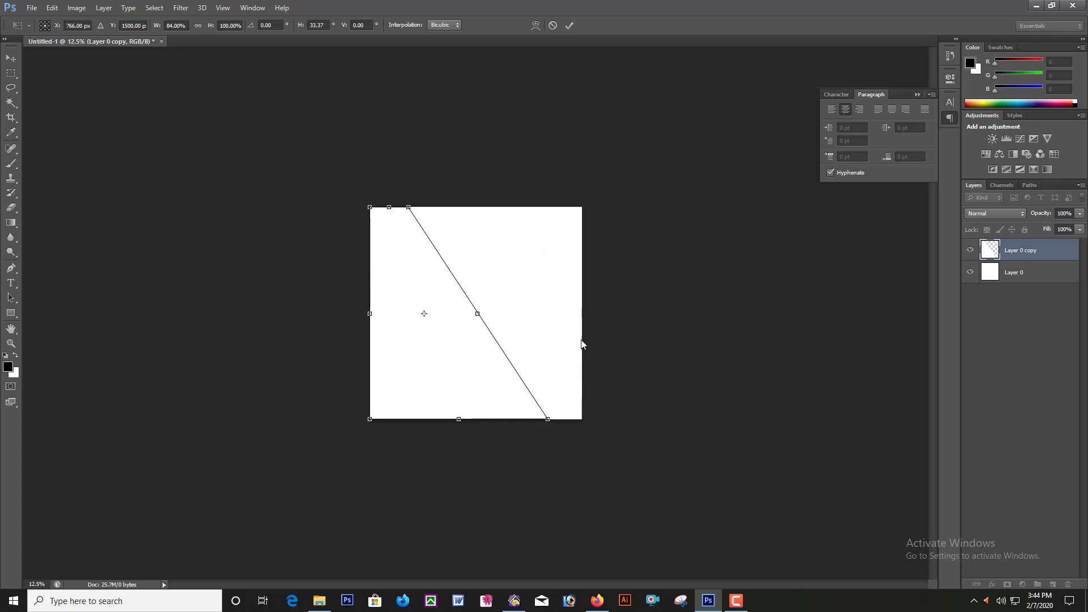
left_click(570, 26)
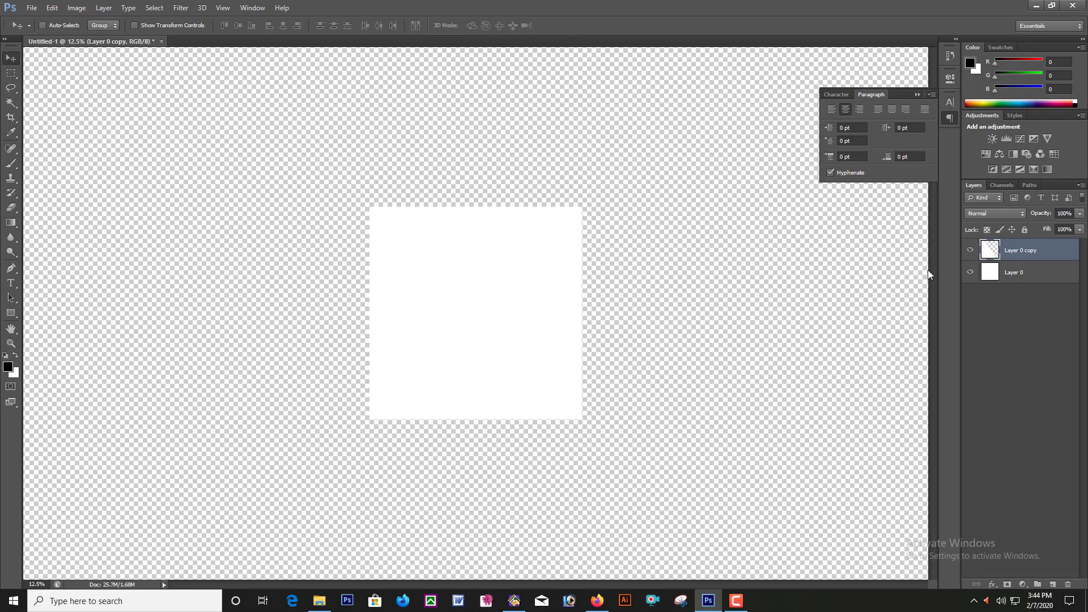
key("ctrl+minus")
key("ctrl+minus")
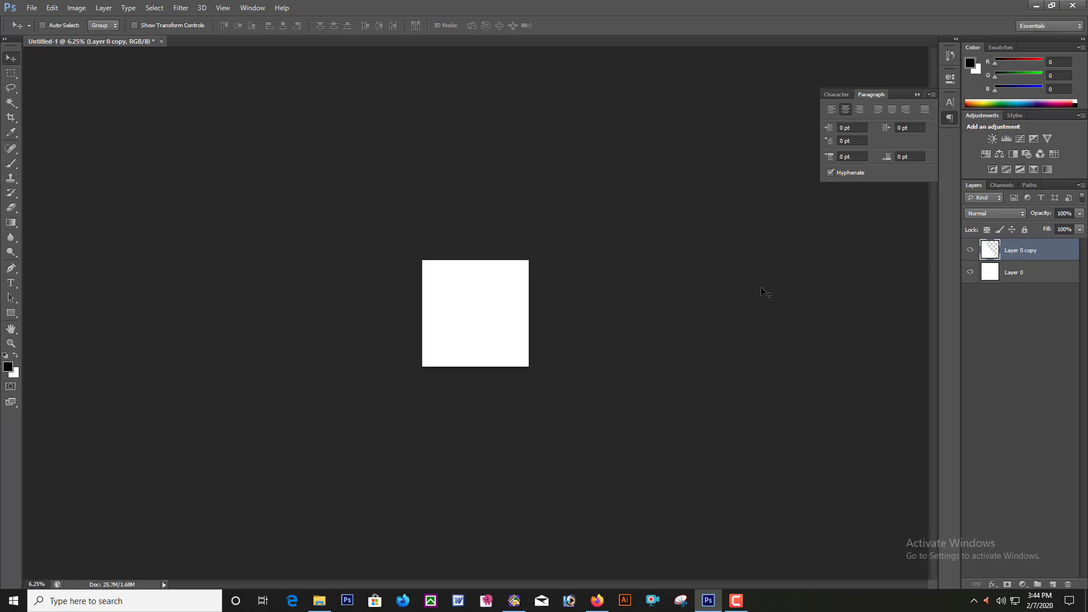
key("ctrl+plus")
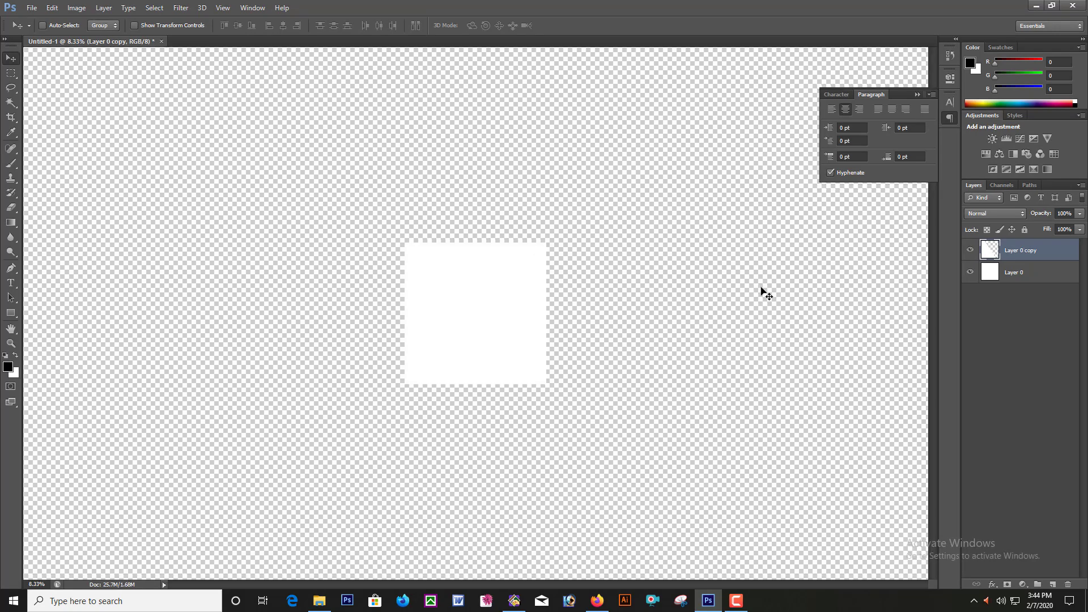
key("ctrl+plus")
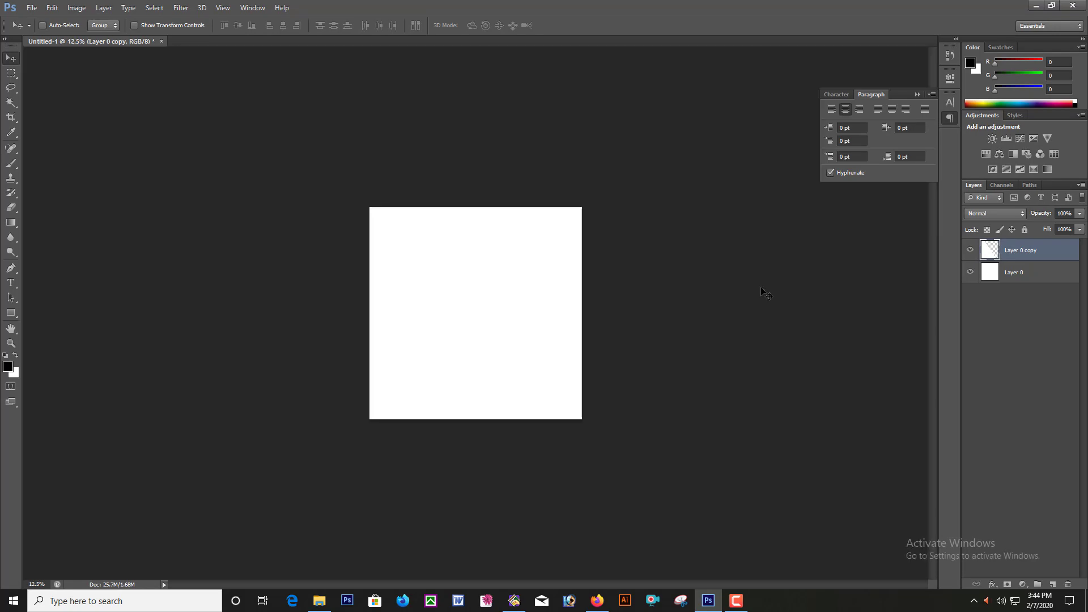
key("ctrl+plus")
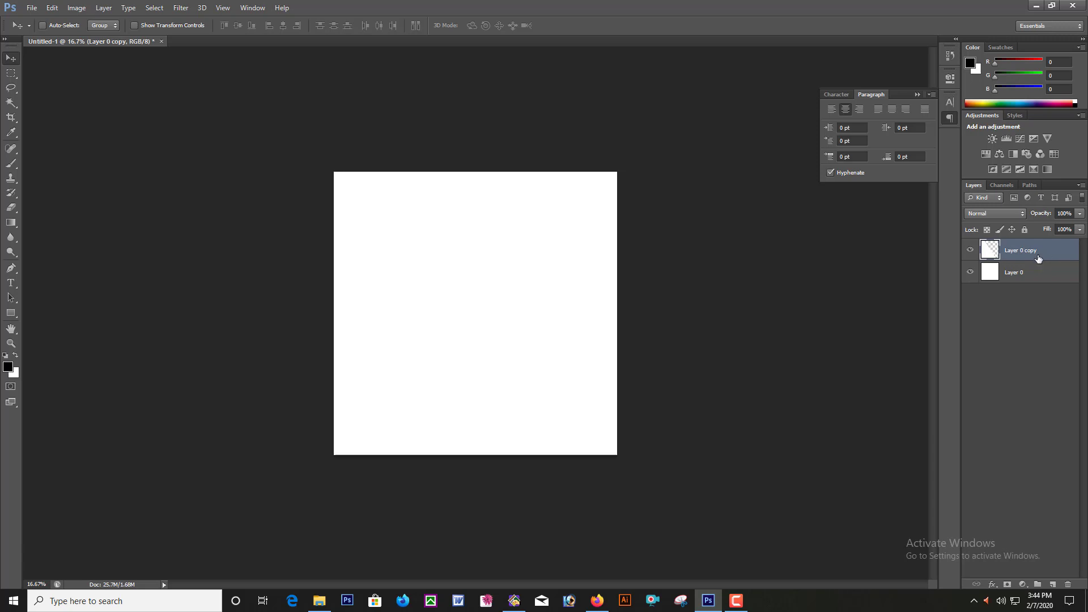
- Give Layer 0 copy a drop shadow with about 193 px size and 35% spread
right_click(1046, 256)
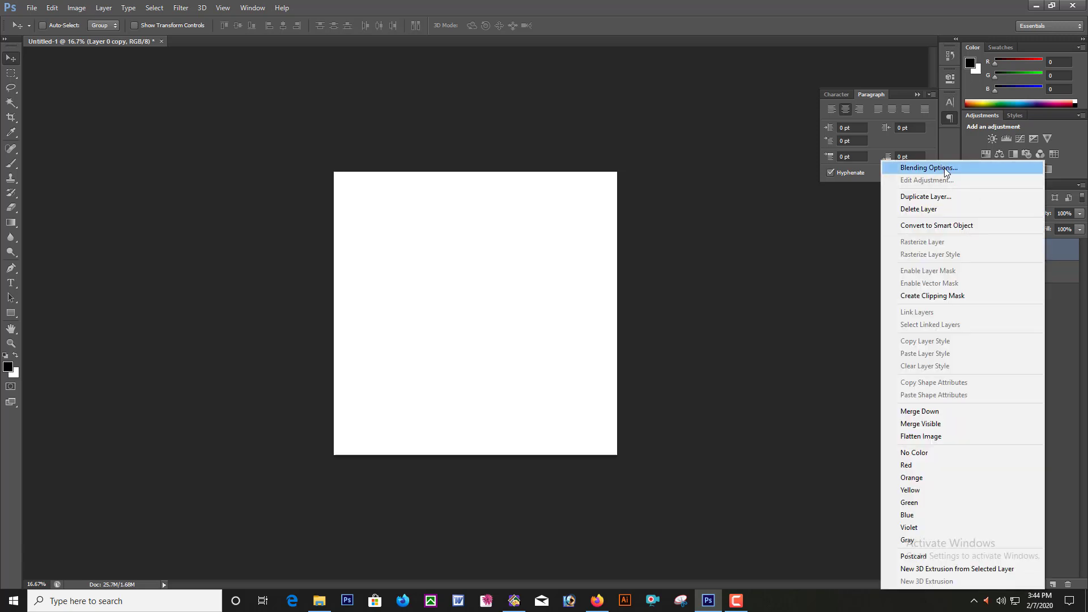
key("Escape")
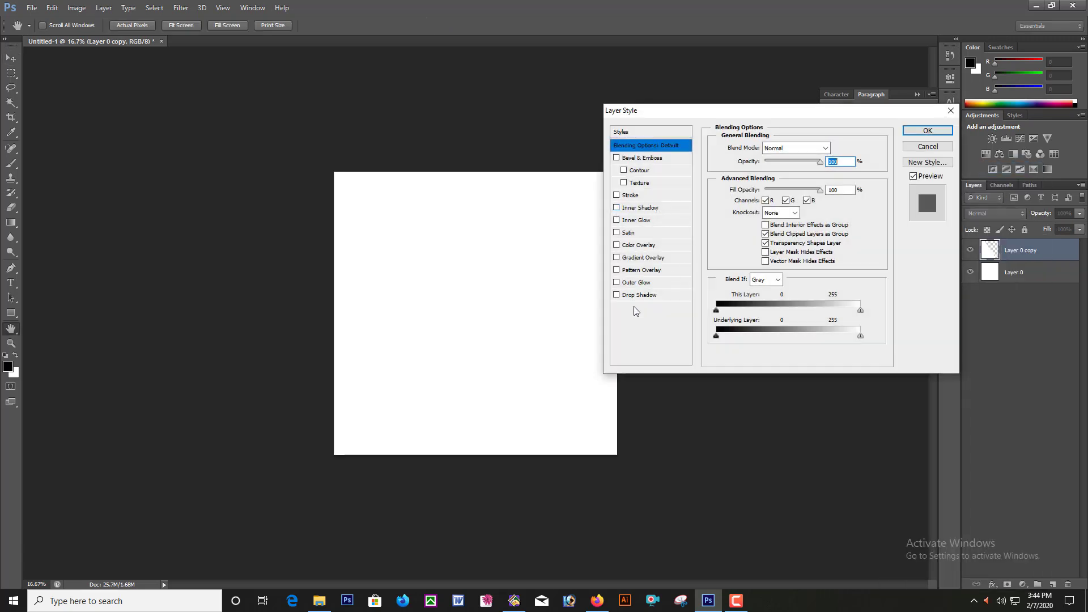
left_click(635, 296)
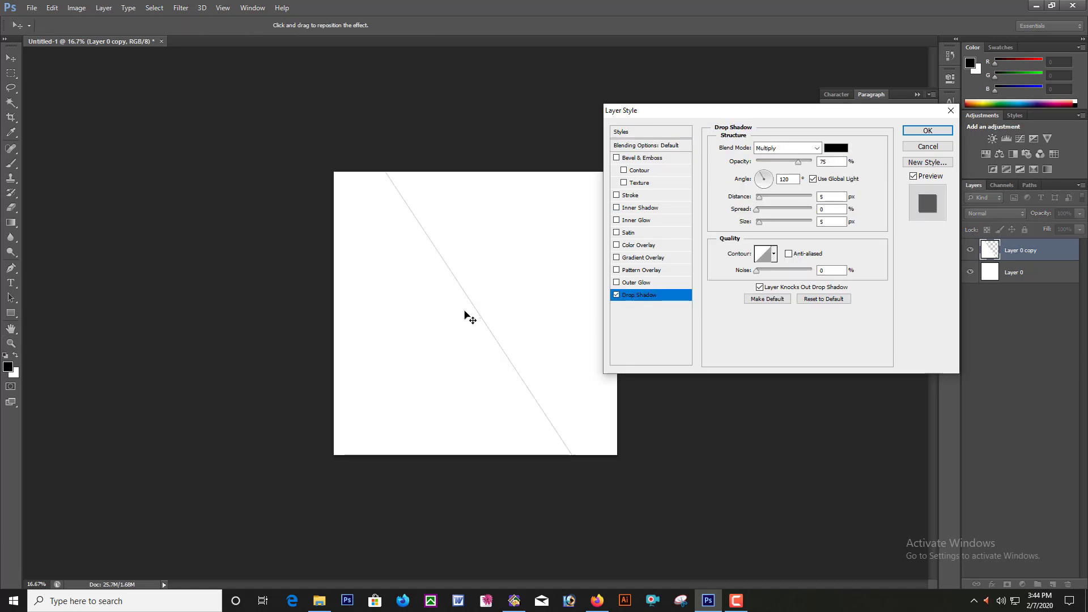
left_click_drag(762, 224, 800, 226)
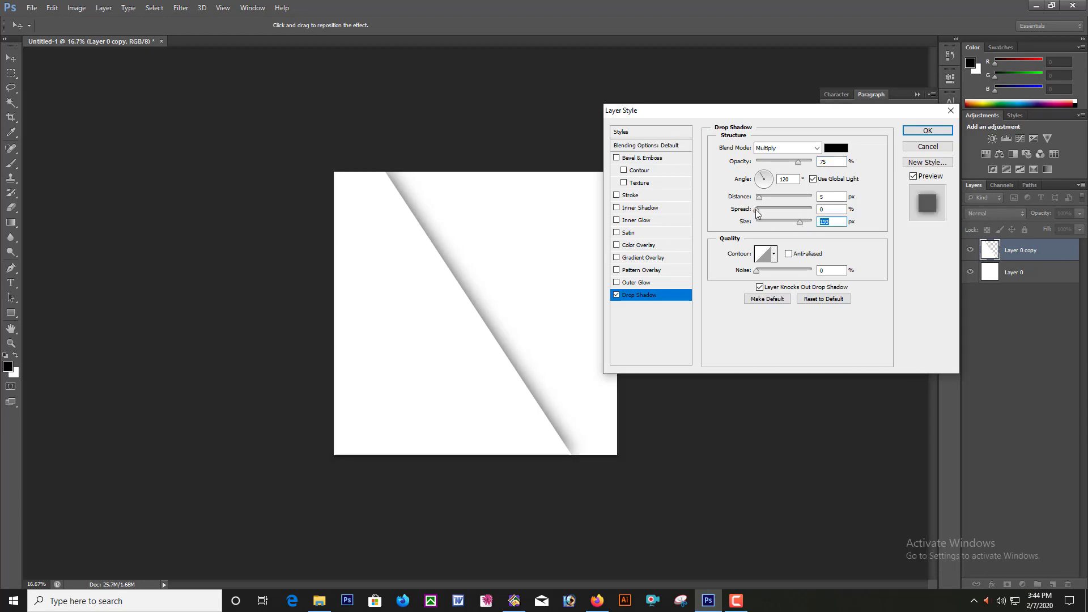
left_click_drag(758, 209, 775, 214)
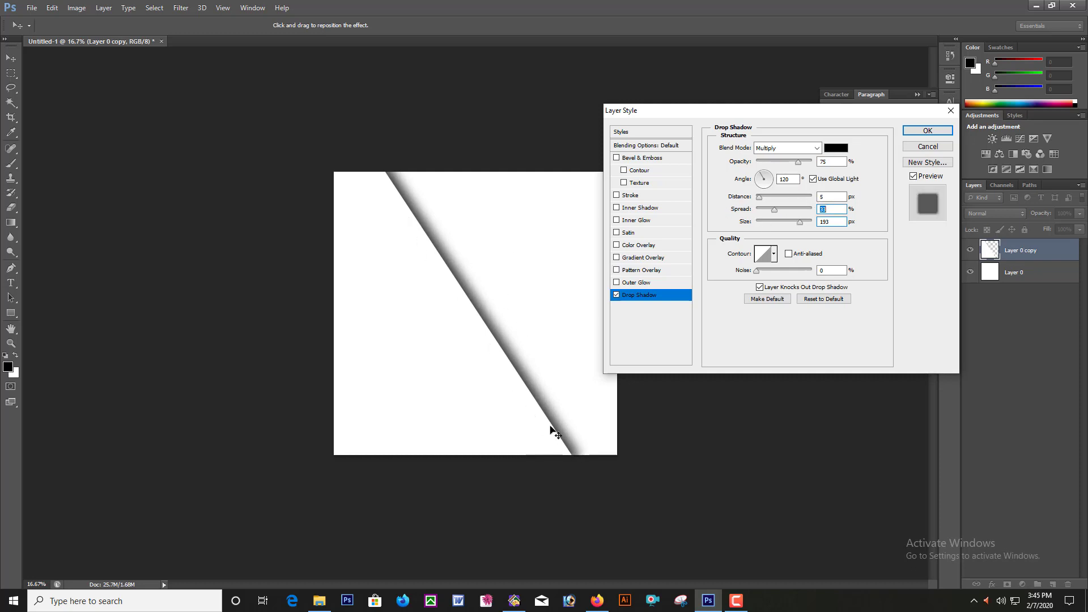
left_click(933, 134)
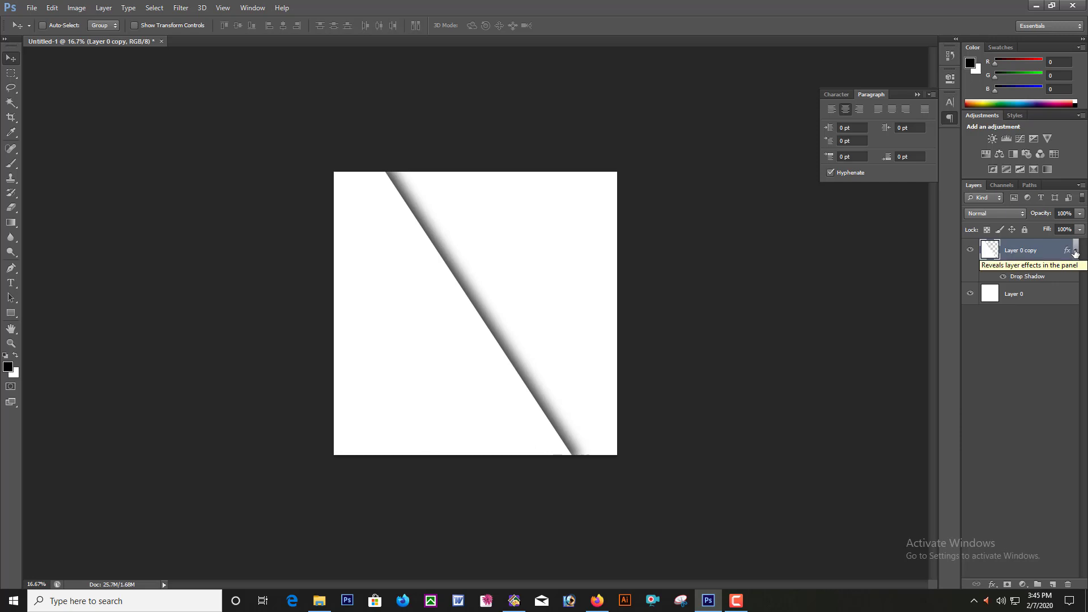
- Split the drop shadow into its own layer, Layer 0 copy's Drop Shadow, and select it
right_click(1076, 253)
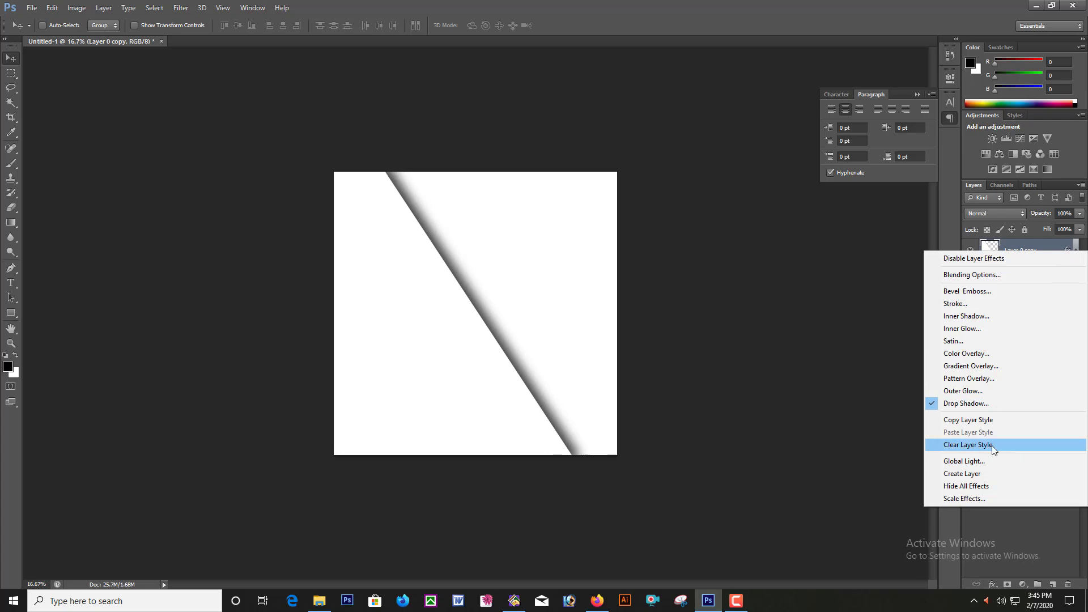
left_click(976, 473)
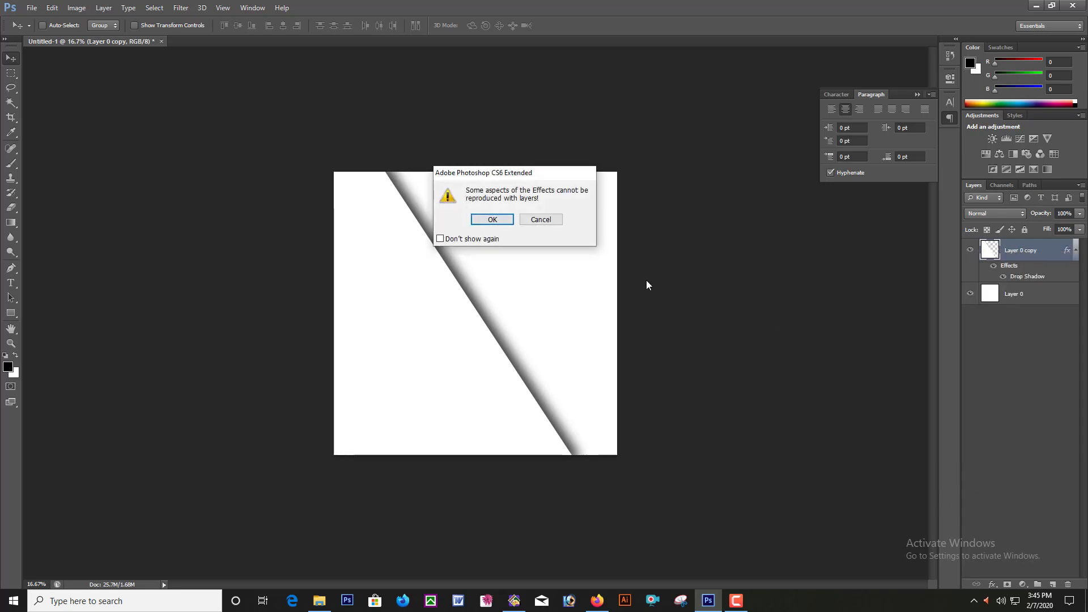
left_click(493, 220)
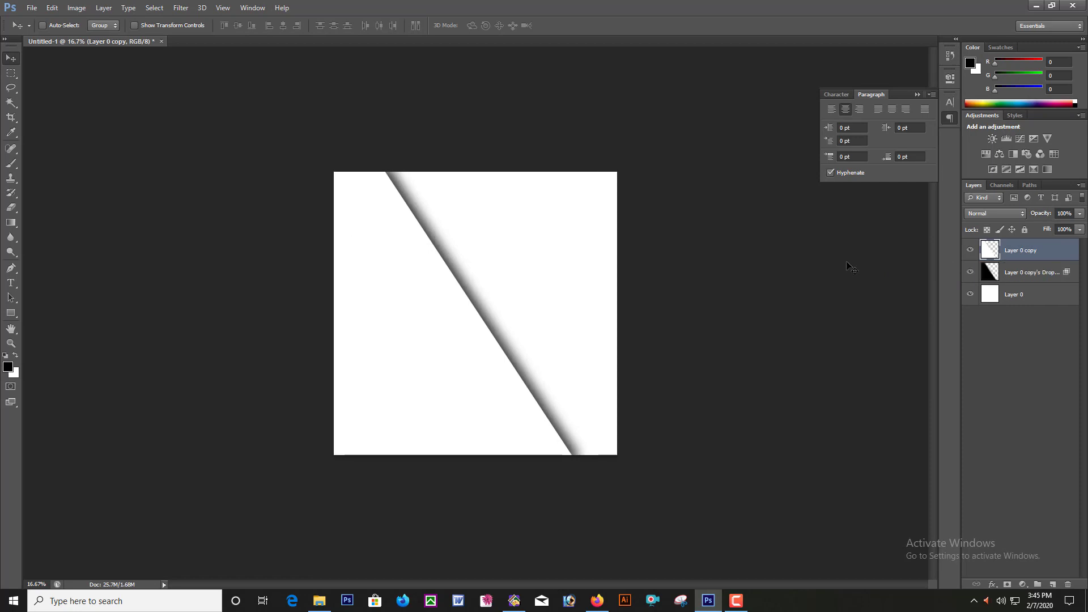
left_click(1023, 275)
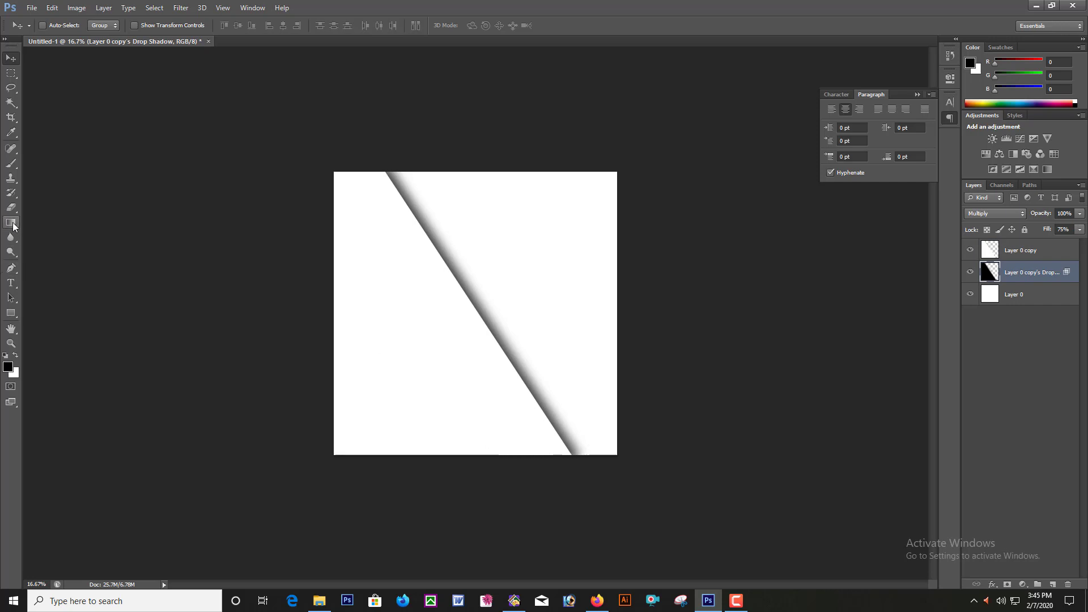
left_click(11, 208)
- Erase the shadow's lower tip with a 175 px eraser, then reselect Layer 0 copy
left_click(39, 207)
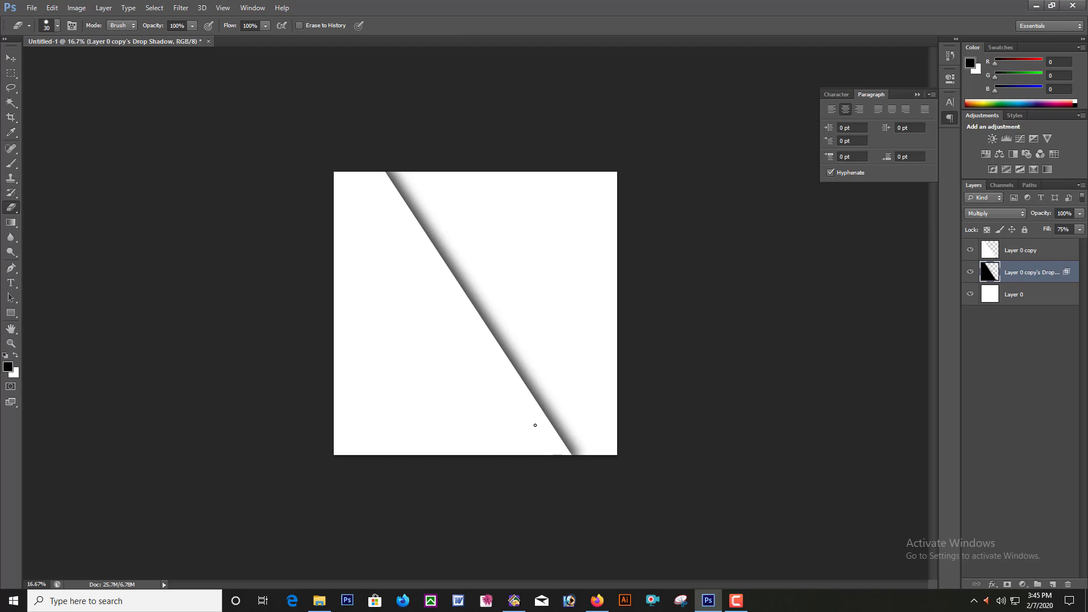
key("bracketright")
key("bracketright")
key("bracketright")
mouse_move(574, 449)
left_mouse_down()
mouse_move(573, 399)
mouse_move(581, 451)
mouse_move(574, 410)
left_mouse_up()
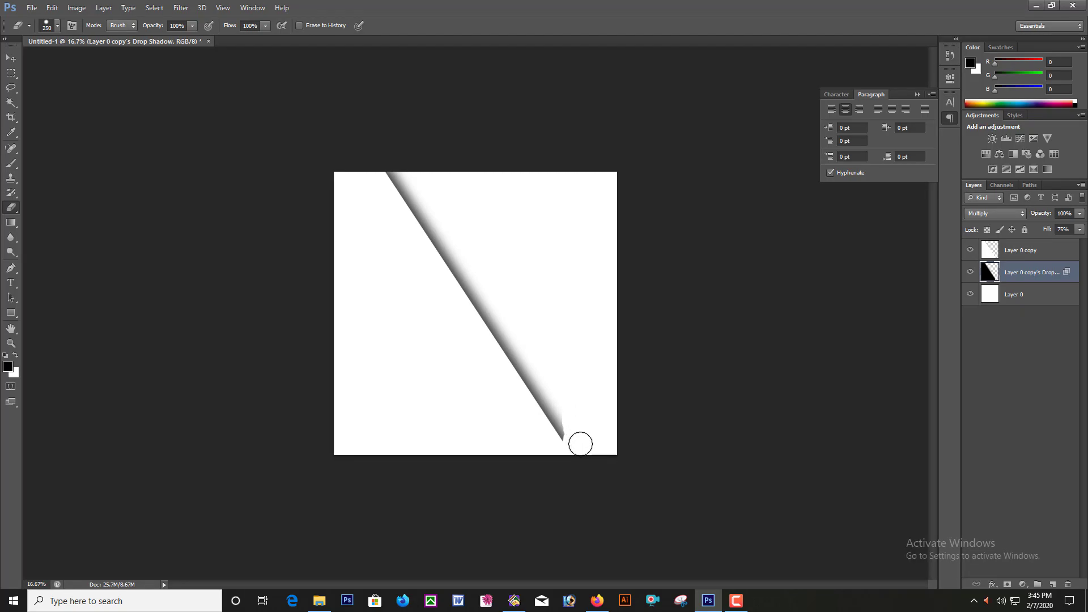
mouse_move(580, 442)
left_mouse_down()
mouse_move(552, 364)
mouse_move(465, 253)
mouse_move(363, 162)
mouse_move(451, 230)
mouse_move(440, 258)
mouse_move(476, 277)
mouse_move(526, 348)
left_mouse_up()
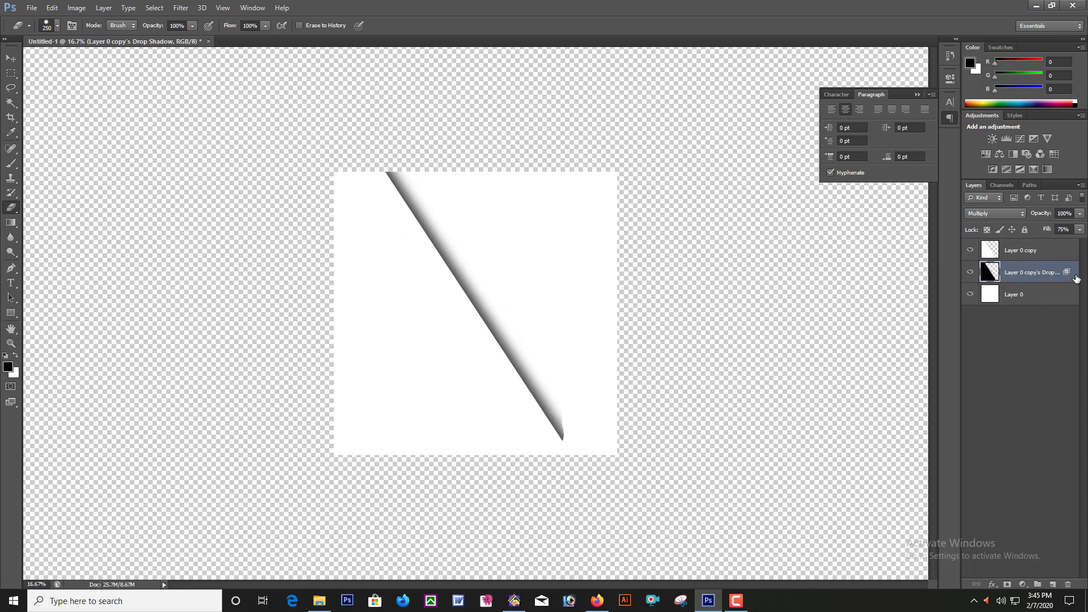
left_click(1020, 253)
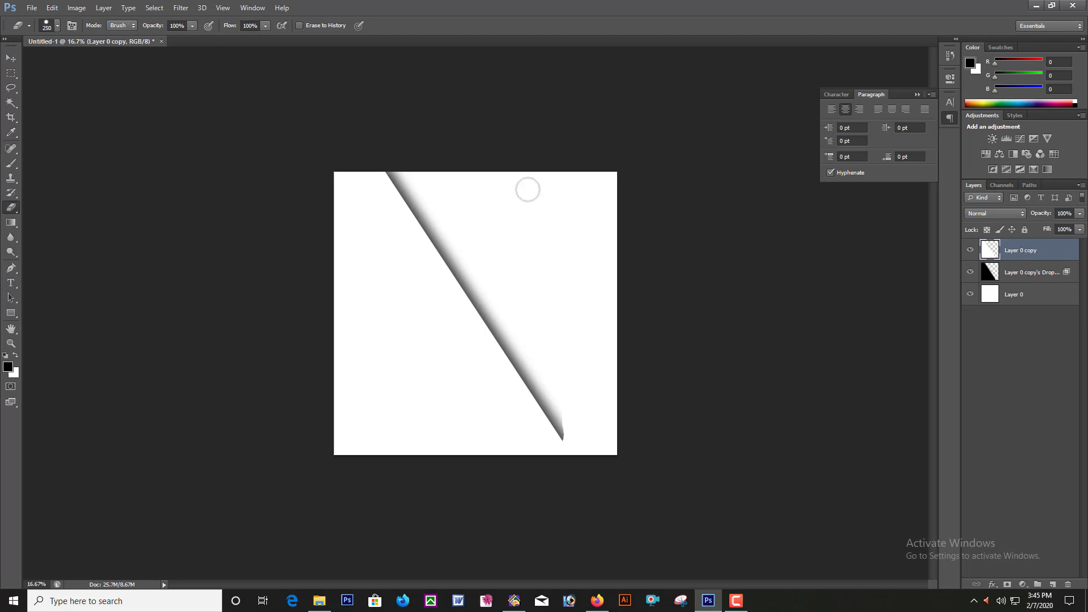
- Add a 200 pt bold letter B and move it onto the diagonal fold near centre
left_click(11, 283)
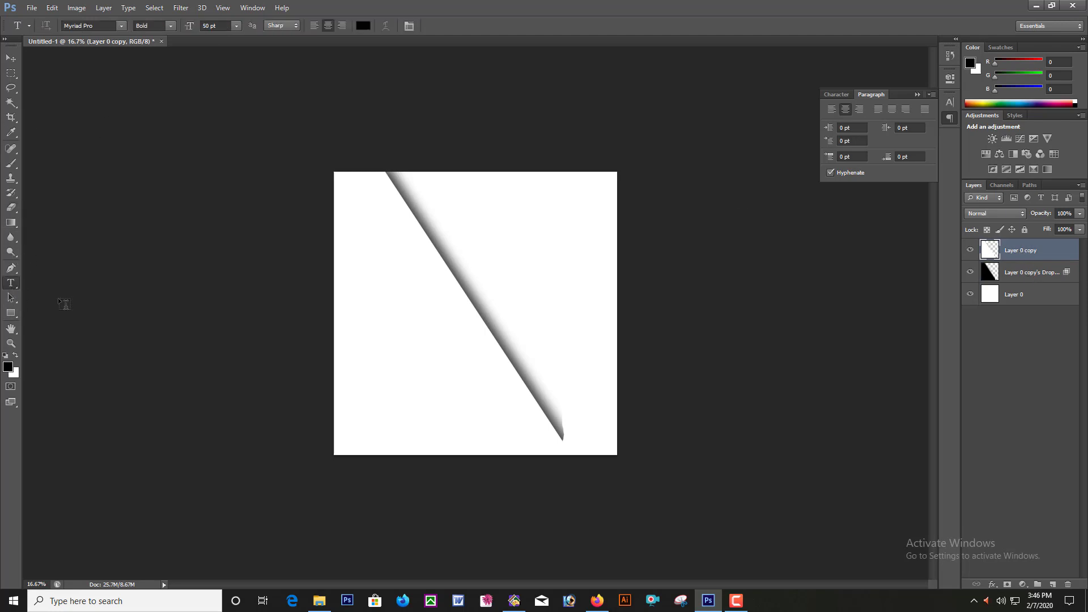
left_click(373, 309)
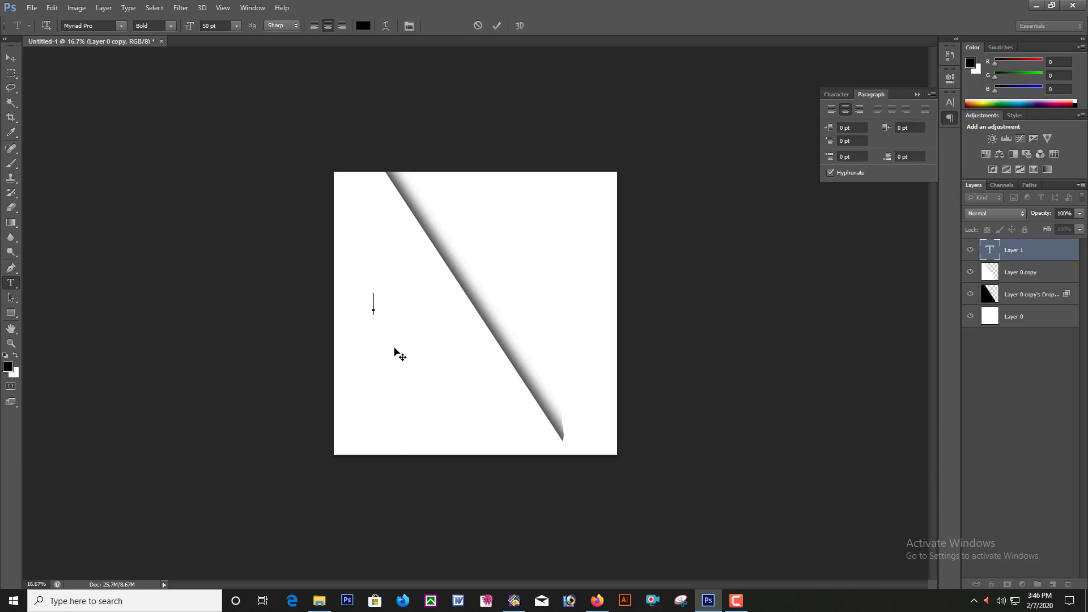
type("B")
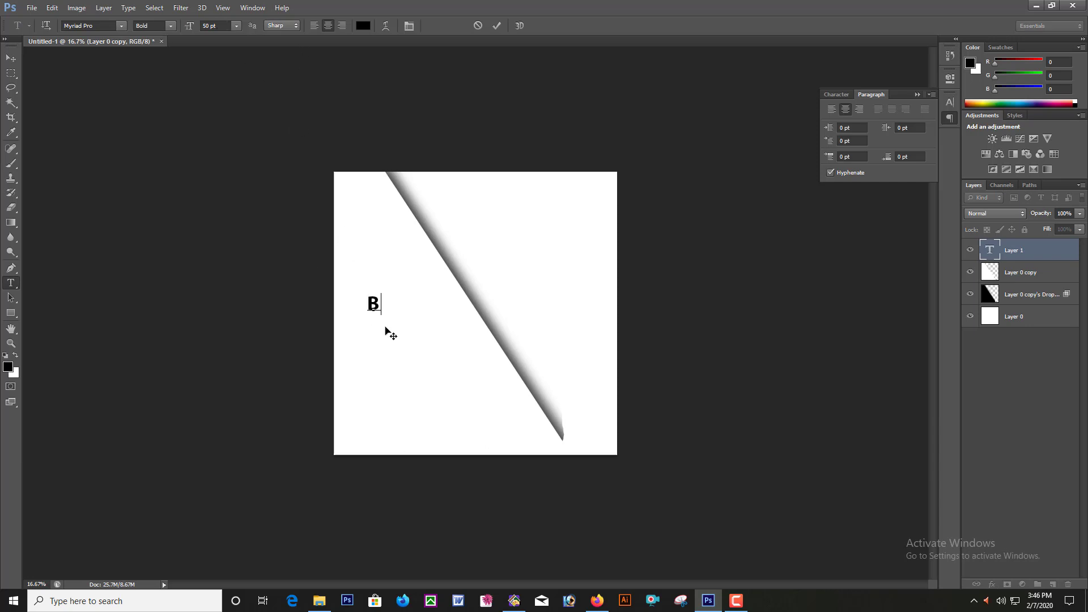
left_click(215, 26)
type("200")
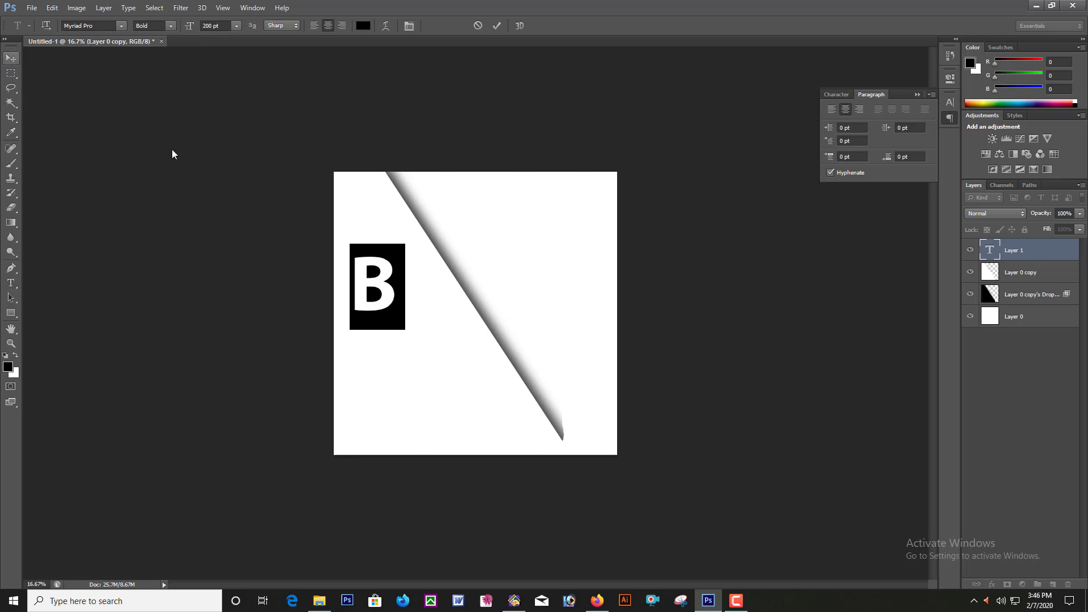
left_click(10, 58)
left_click_drag(404, 268, 487, 277)
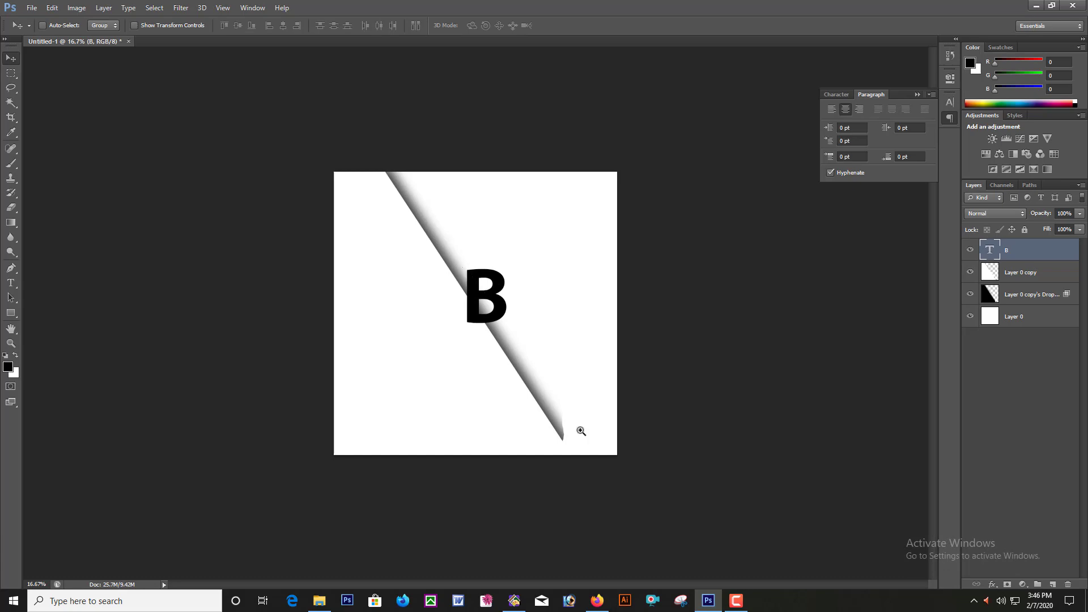
left_click(575, 425)
- Move the B layer beneath the fold's shadow layer and nudge the letter slightly up-left
scroll(576, 425, "down", 2)
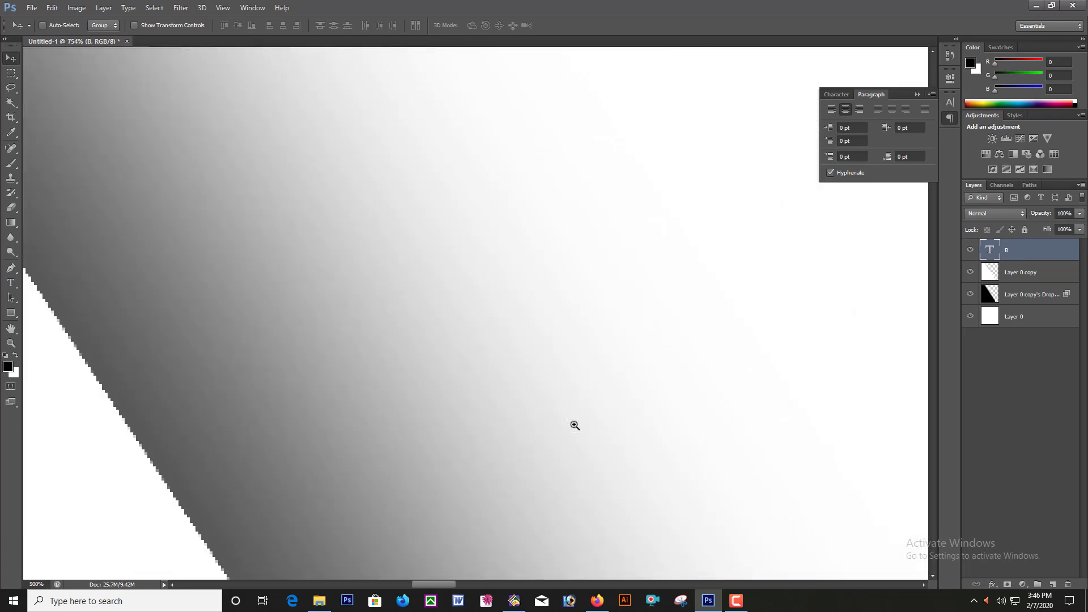
scroll(575, 425, "down", 2)
scroll(575, 425, "down", 2)
scroll(575, 425, "down", 2)
scroll(576, 425, "down", 2)
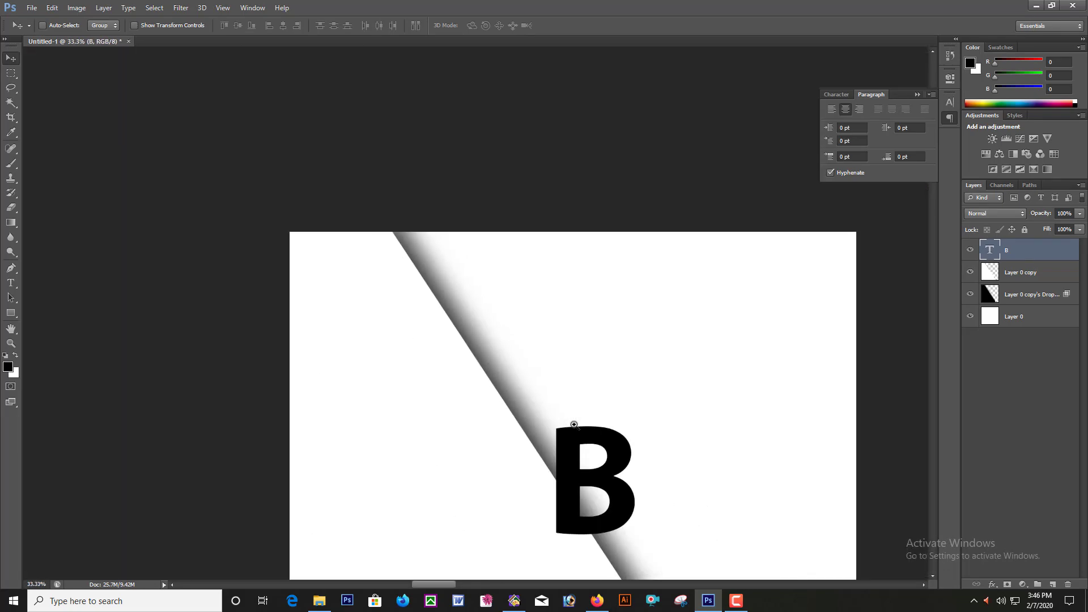
scroll(576, 425, "down", 1)
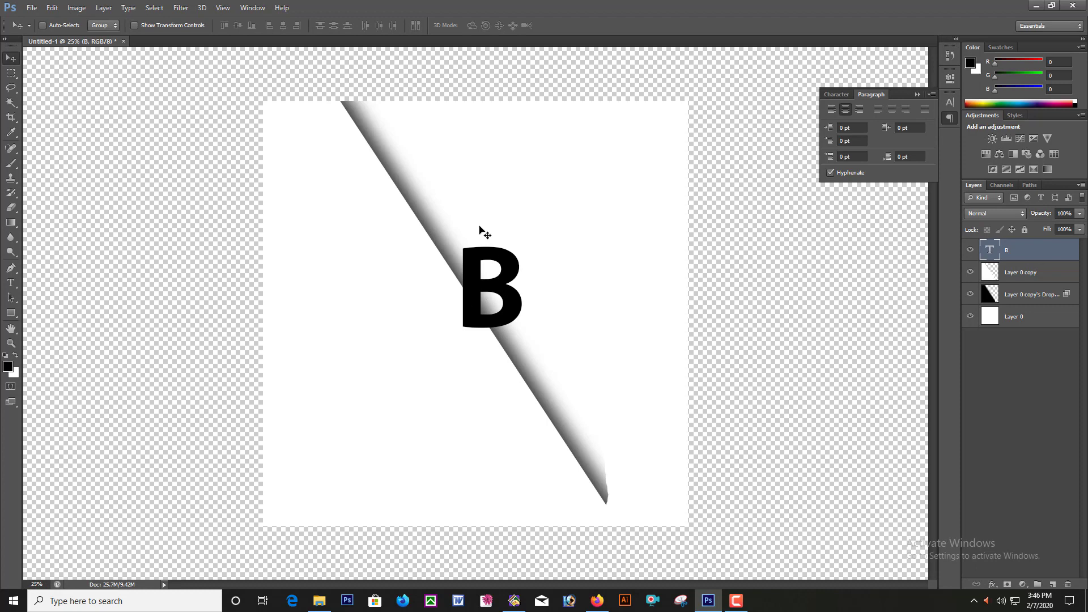
left_click_drag(992, 250, 1012, 306)
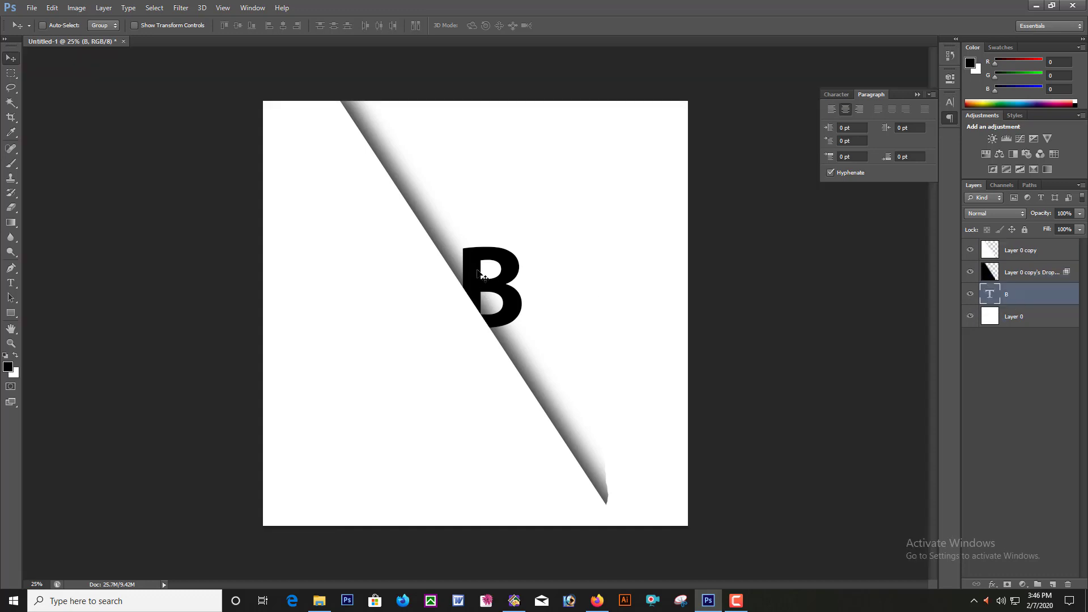
left_click_drag(479, 278, 472, 267)
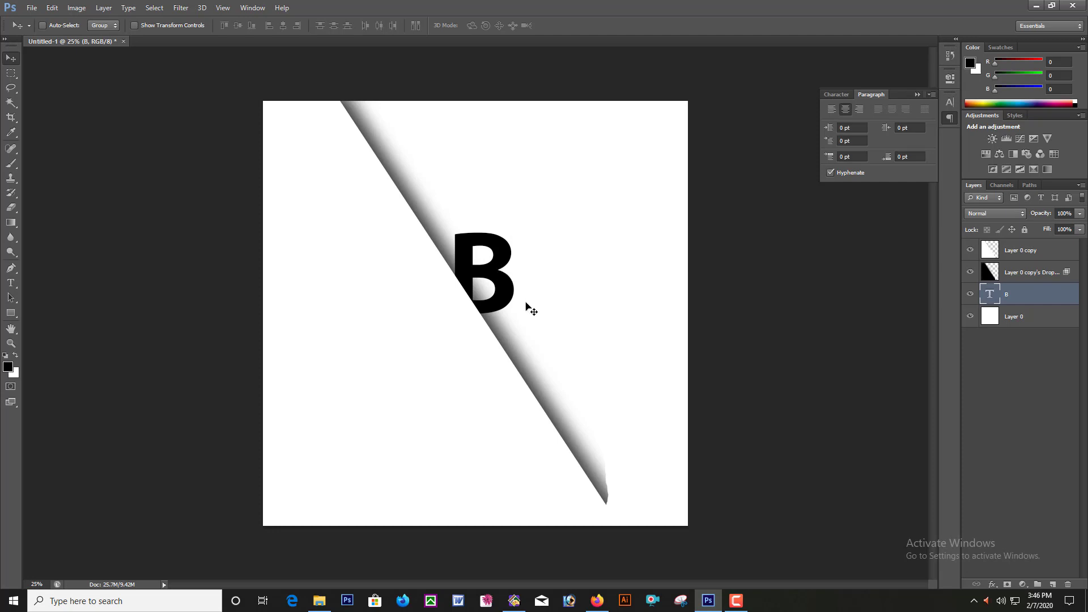
- Zoom and pan to inspect the B tucked under the fold's edge
key("ctrl+minus")
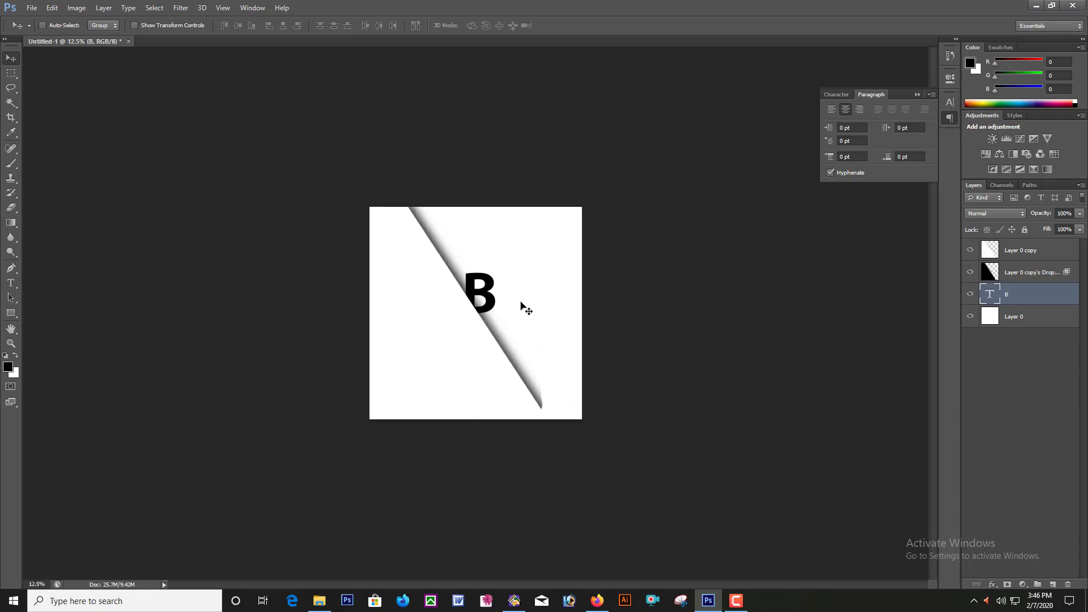
left_click(1018, 254)
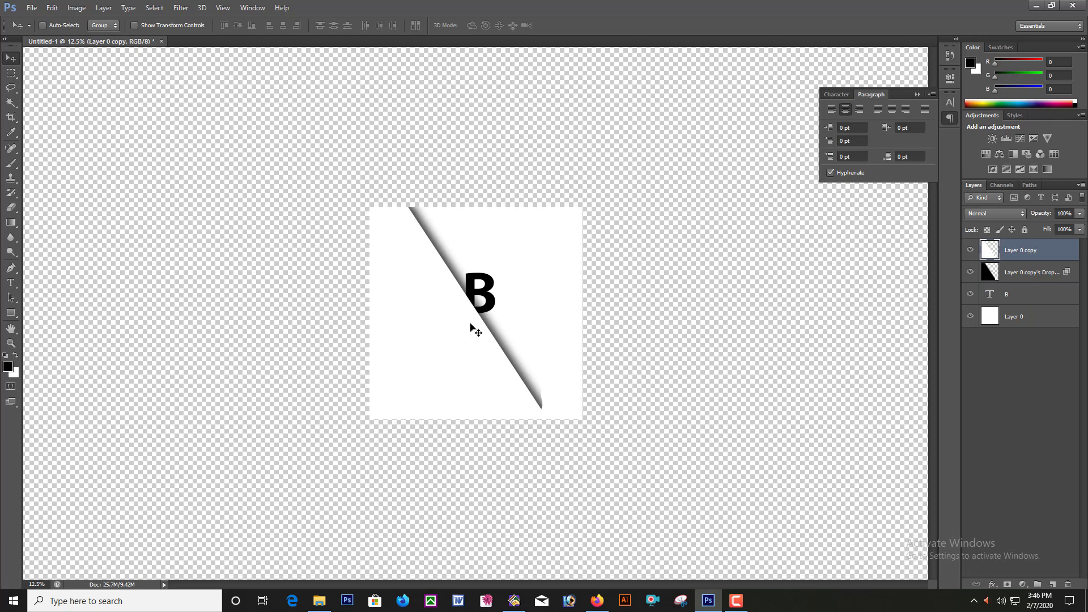
left_click_drag(393, 204, 551, 412)
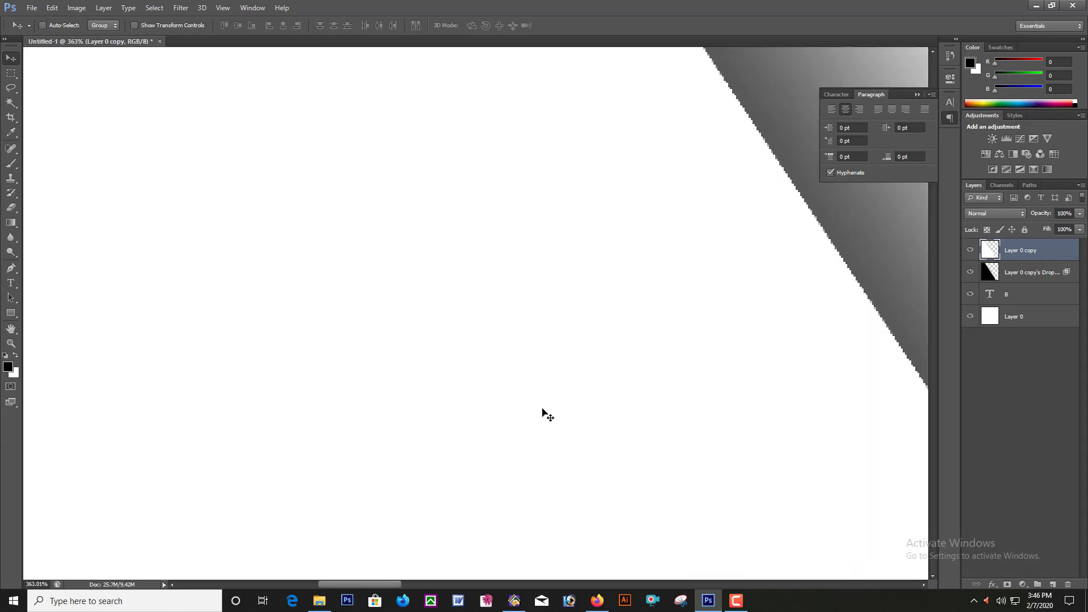
scroll(542, 408, "down", 8)
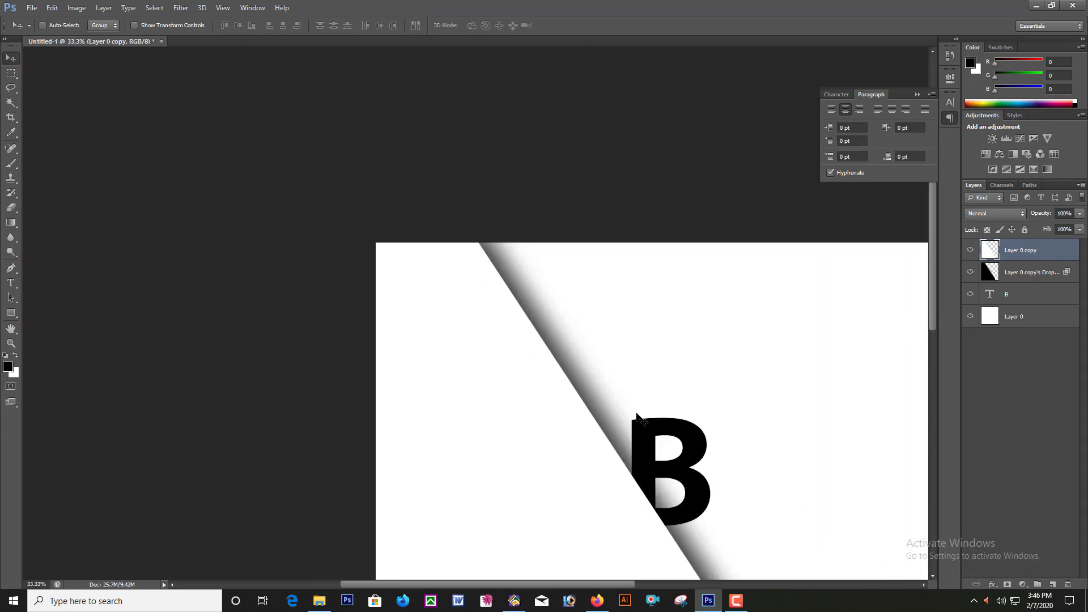
key("alt")
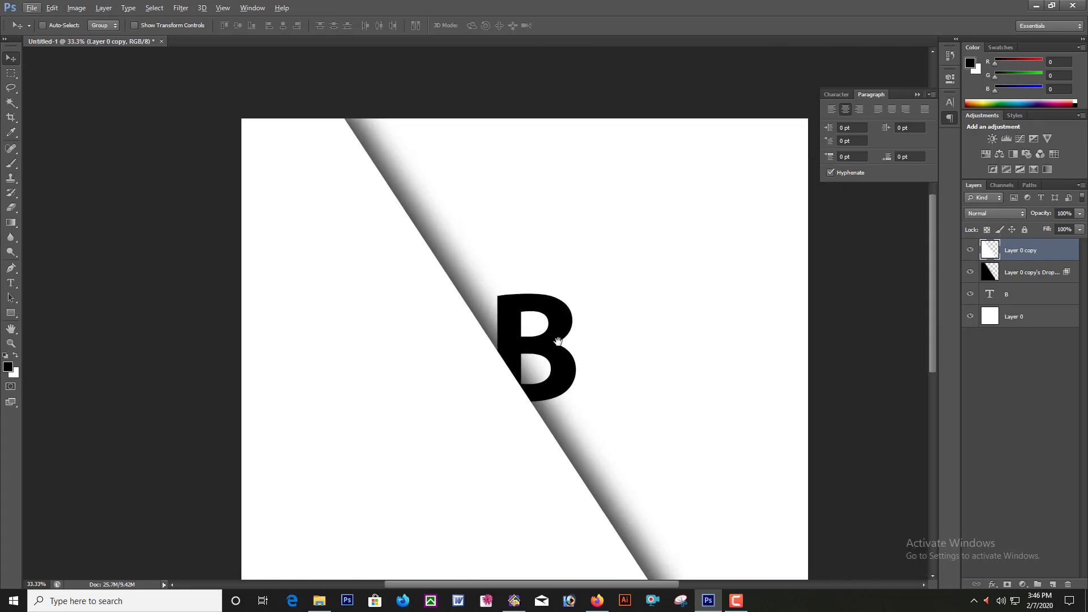
left_click_drag(642, 424, 546, 309)
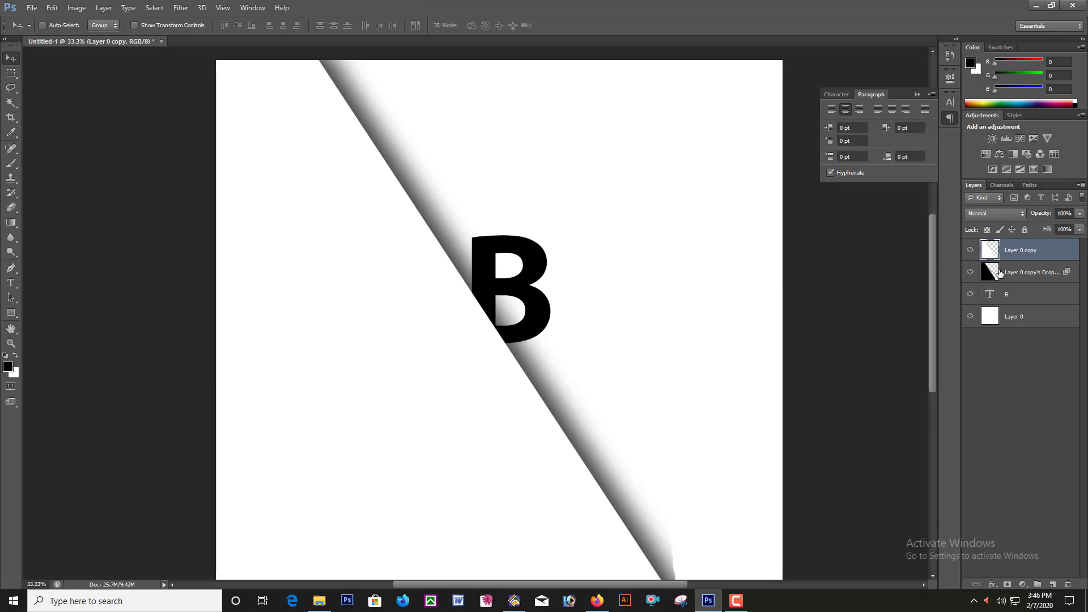
- Start a text line at lower left set to Myriad Pro Regular, 50 pt
left_click(11, 283)
left_click(327, 429)
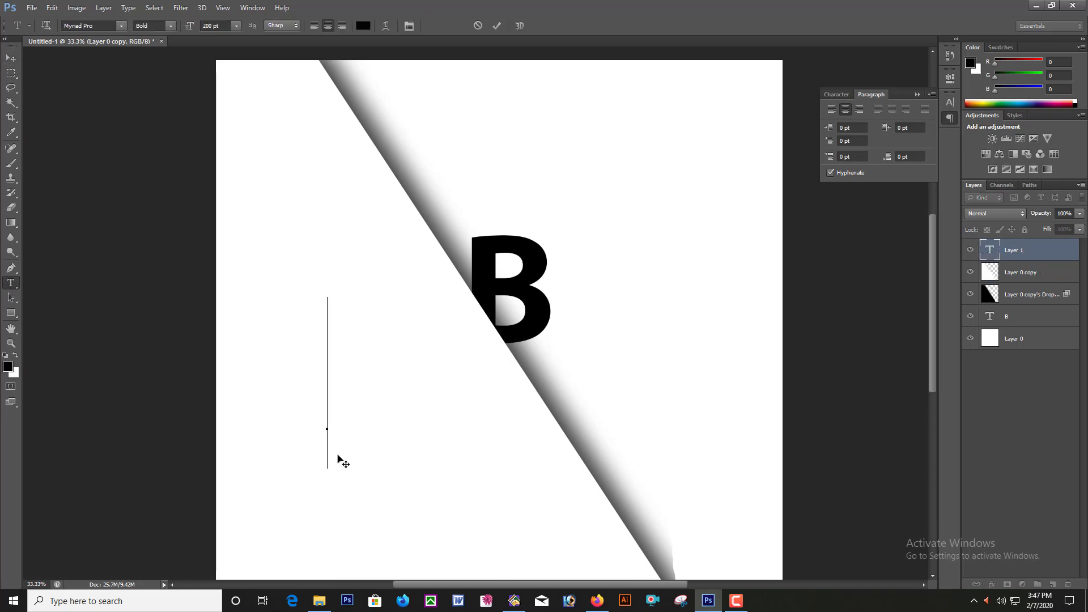
type("S")
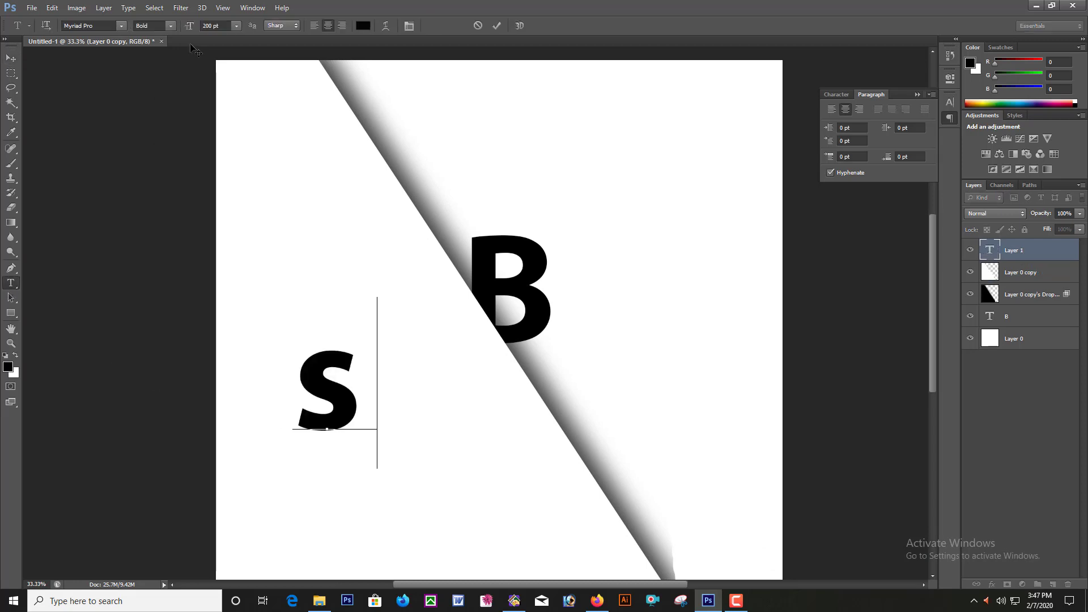
left_click_drag(369, 411, 285, 392)
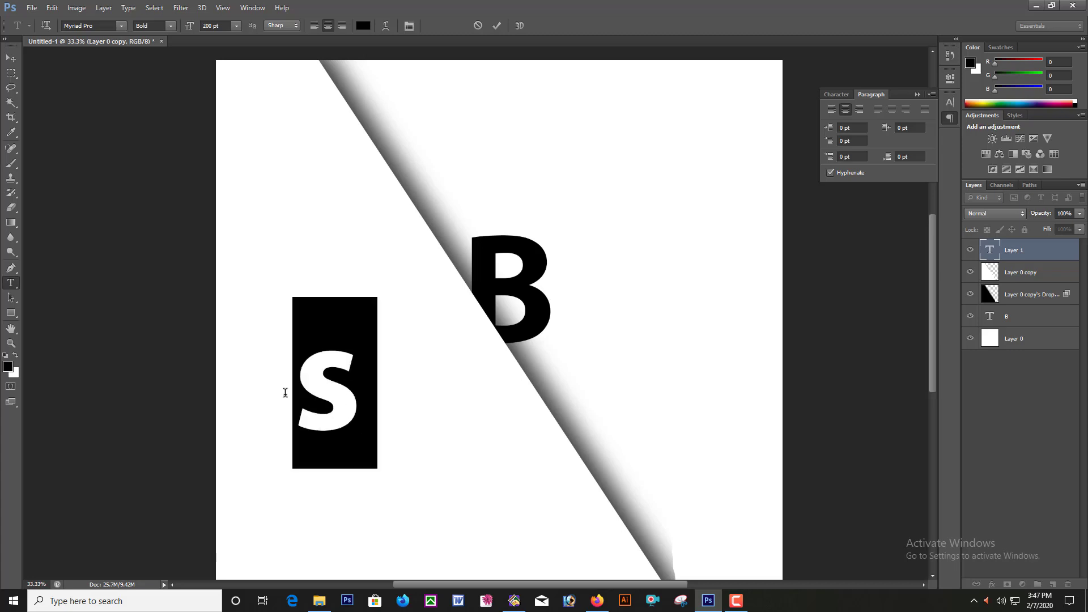
left_click(223, 26)
type("5")
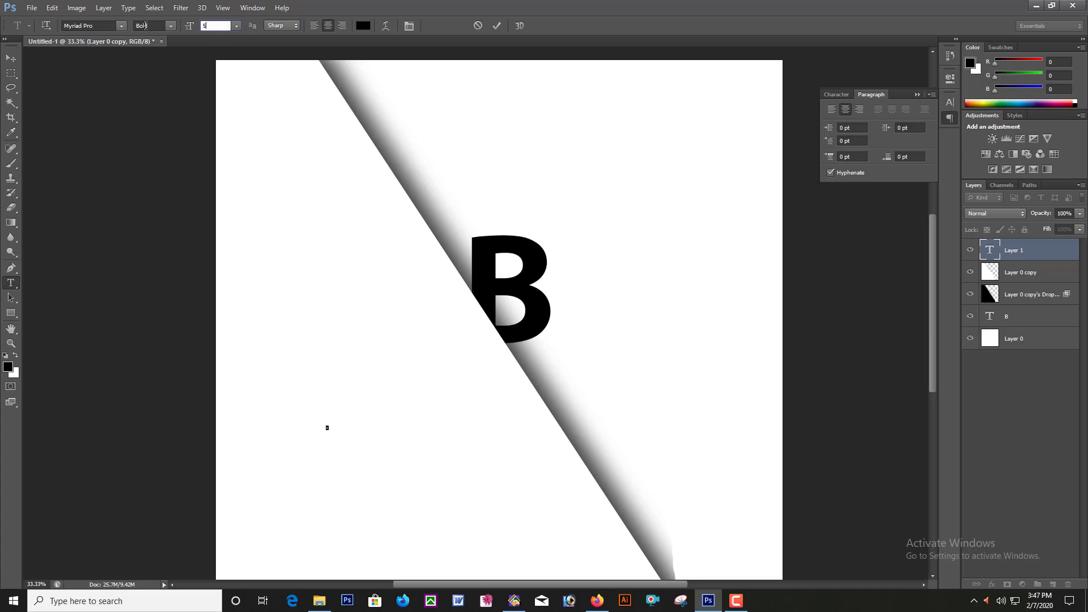
type("0")
left_click(170, 25)
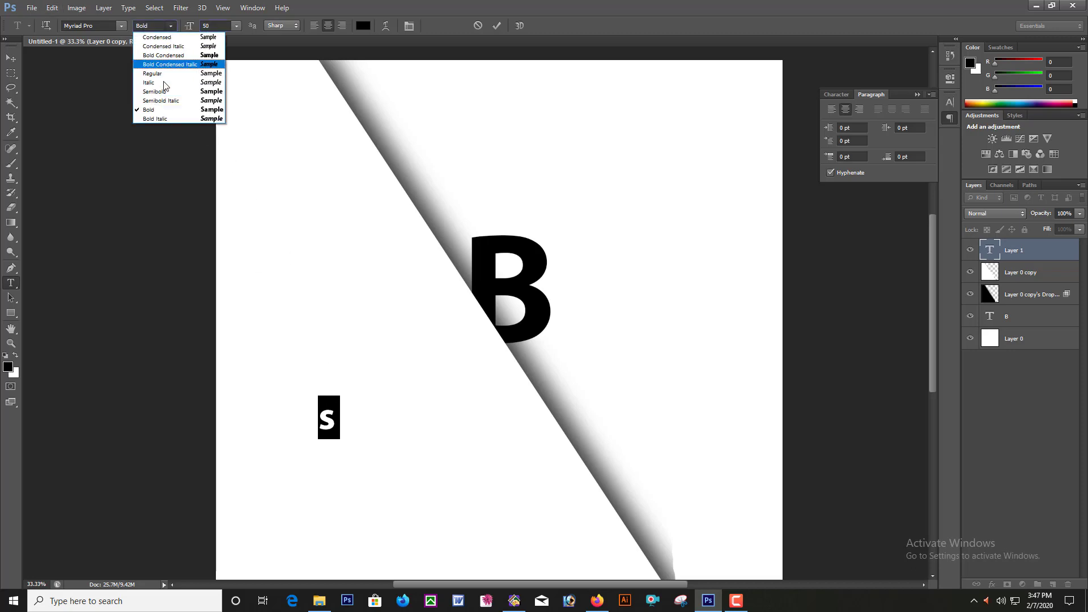
left_click(152, 73)
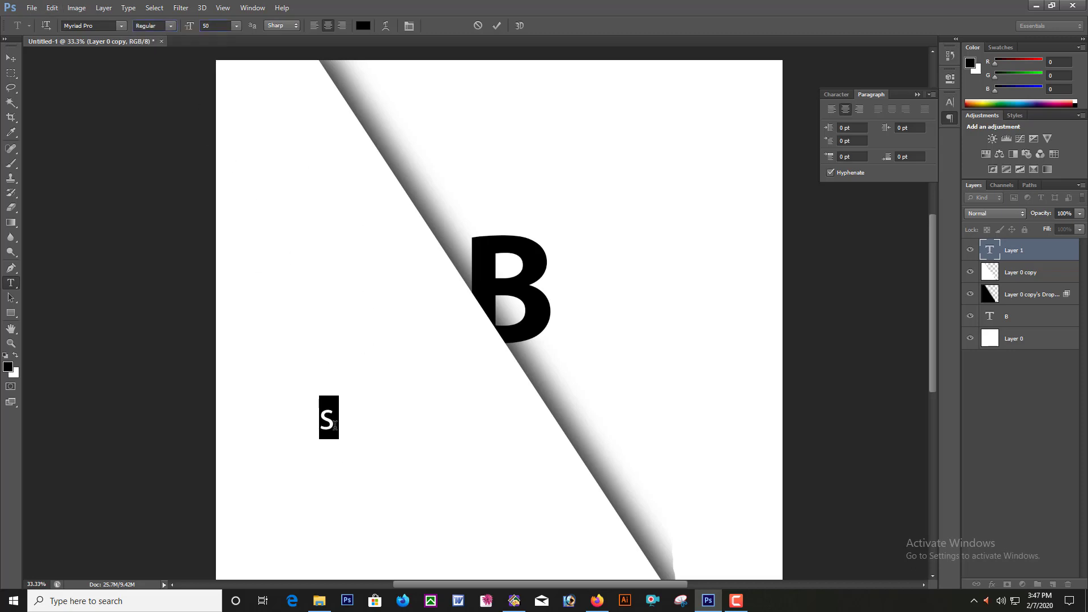
- Type 'SM SCHOOL' into the new text layer
left_click(338, 425)
type("m")
key("BackSpace")
key("BackSpace")
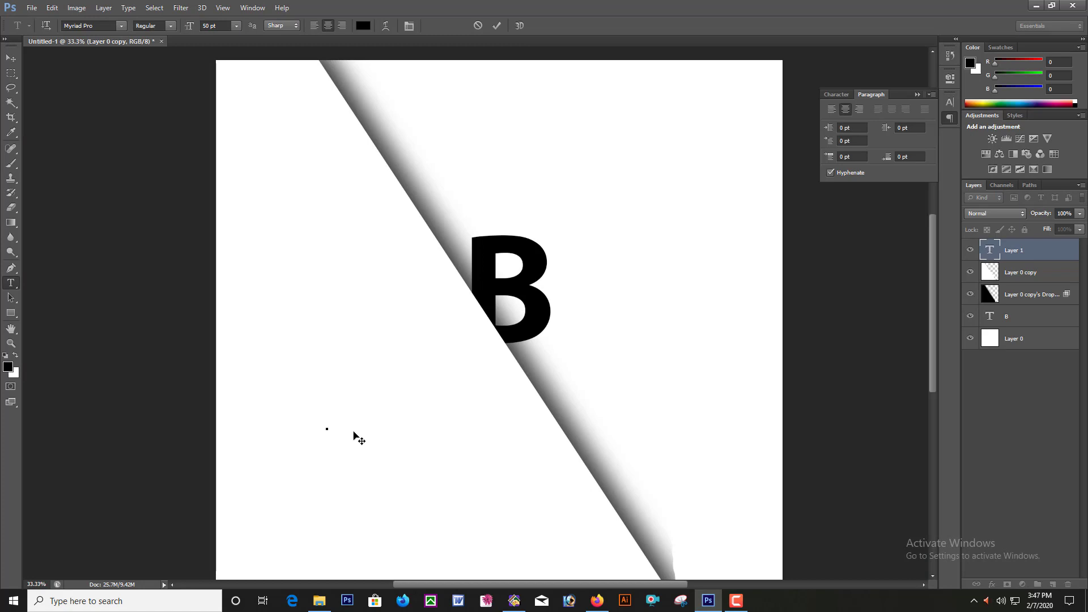
type("S")
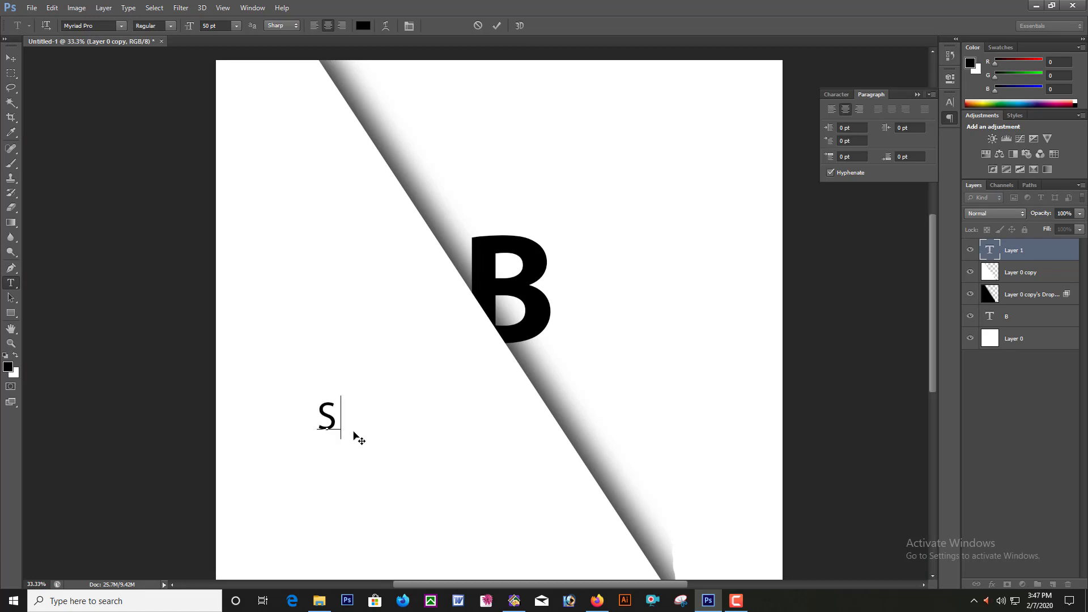
type("M")
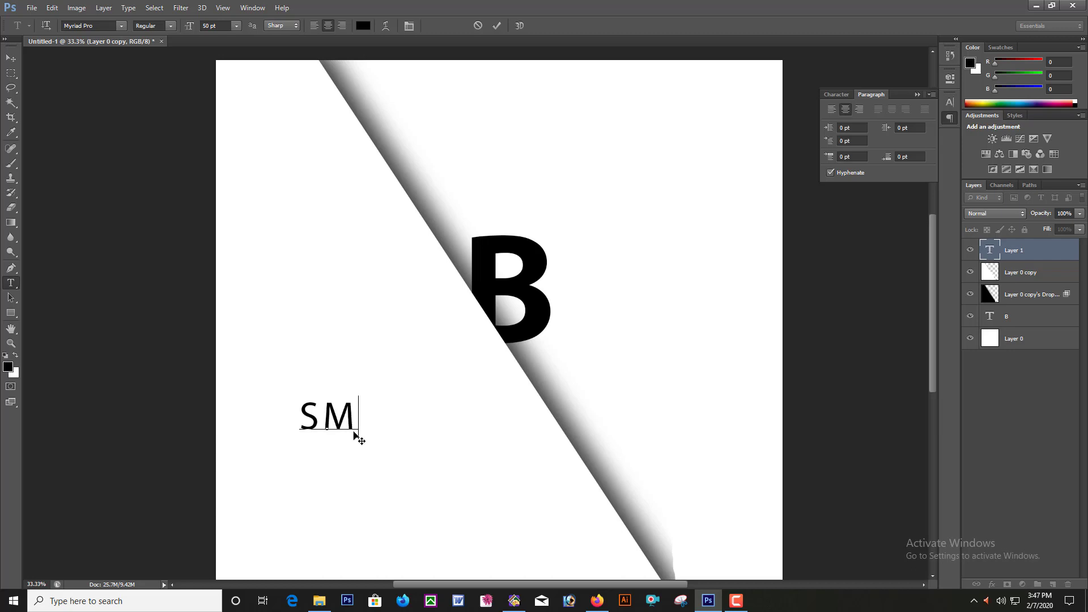
type(" SC")
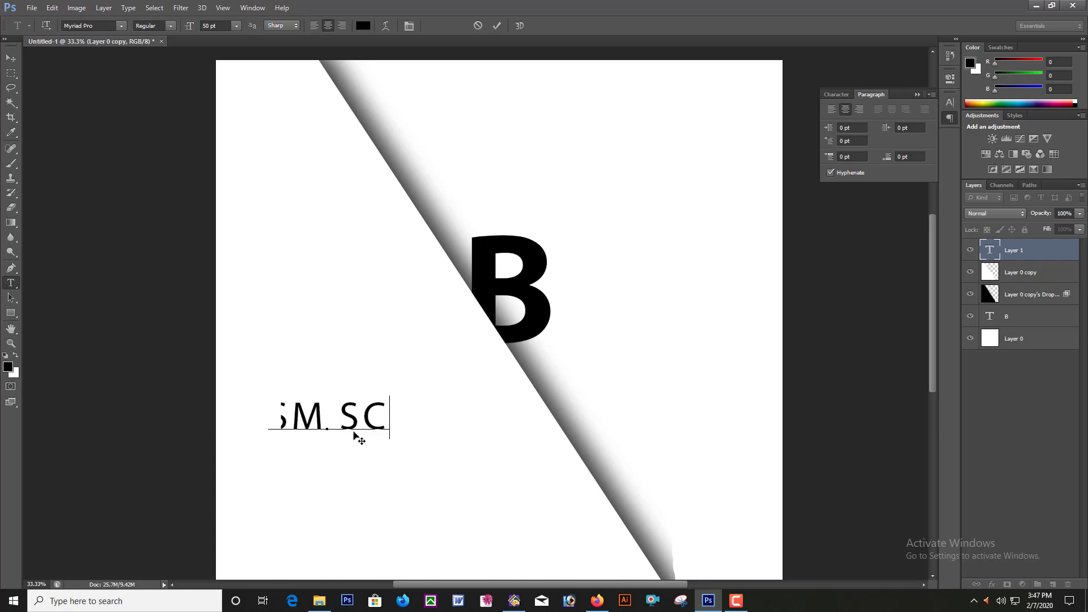
type("H")
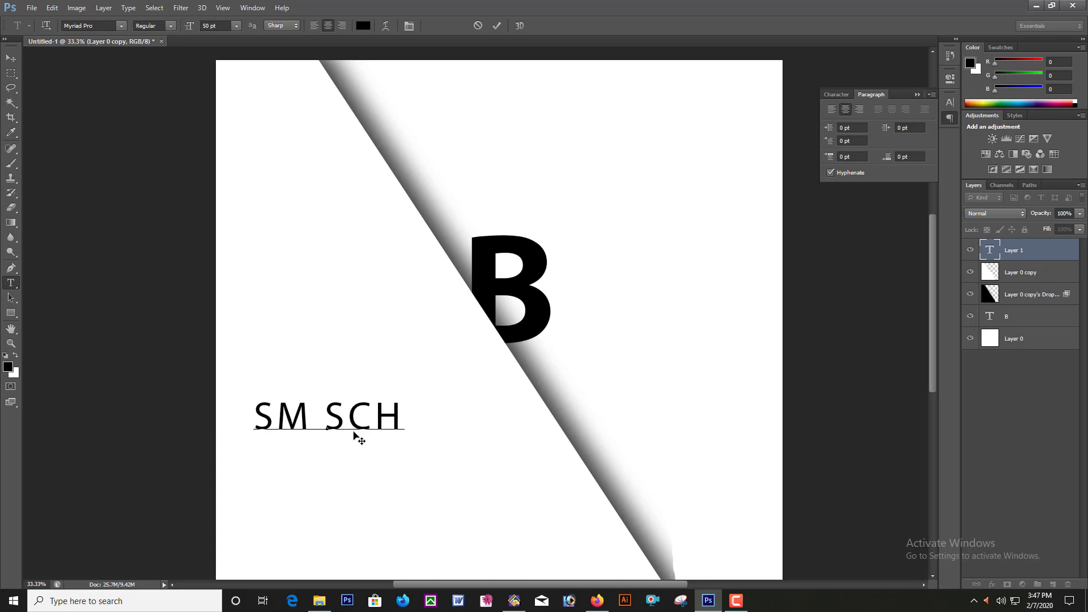
type("OOL")
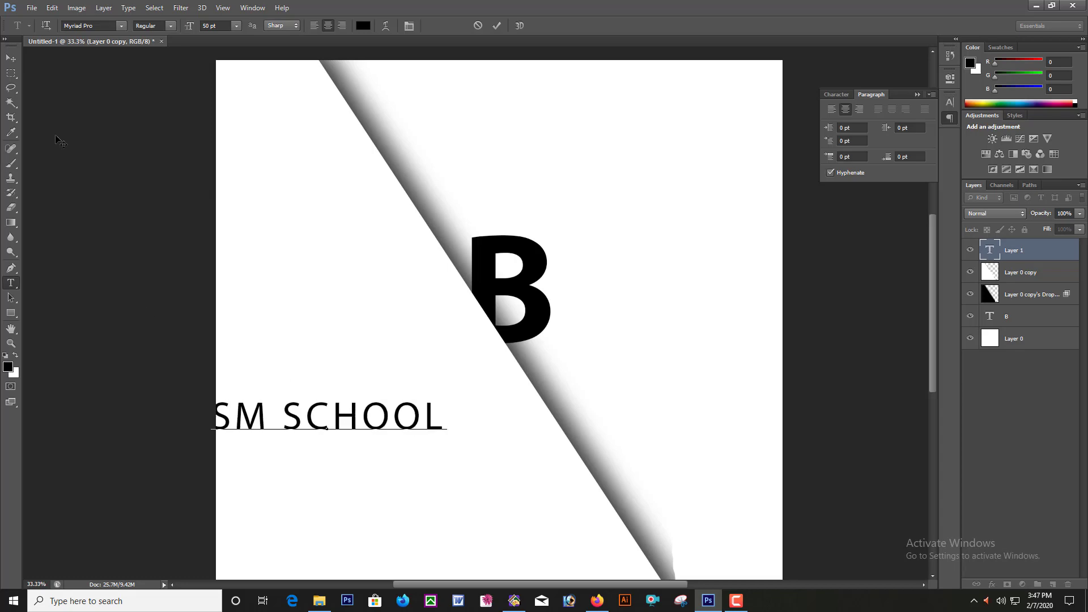
- Commit SM SCHOOL, centre it beneath the B, and click back into it with the Type tool
left_click(10, 58)
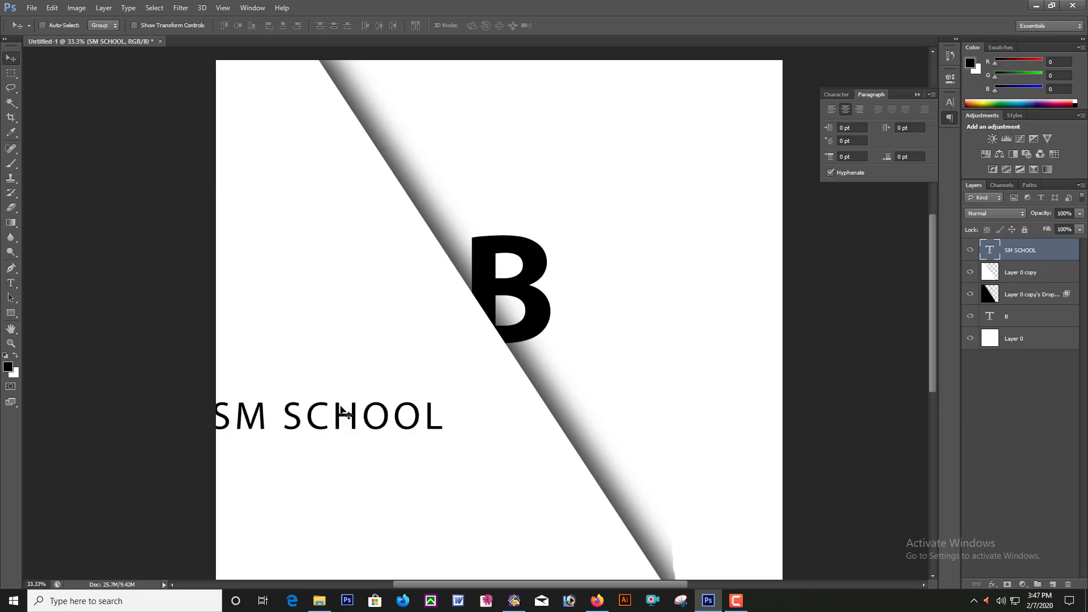
mouse_move(345, 415)
left_mouse_down()
mouse_move(447, 413)
mouse_move(516, 377)
mouse_move(515, 387)
left_mouse_up()
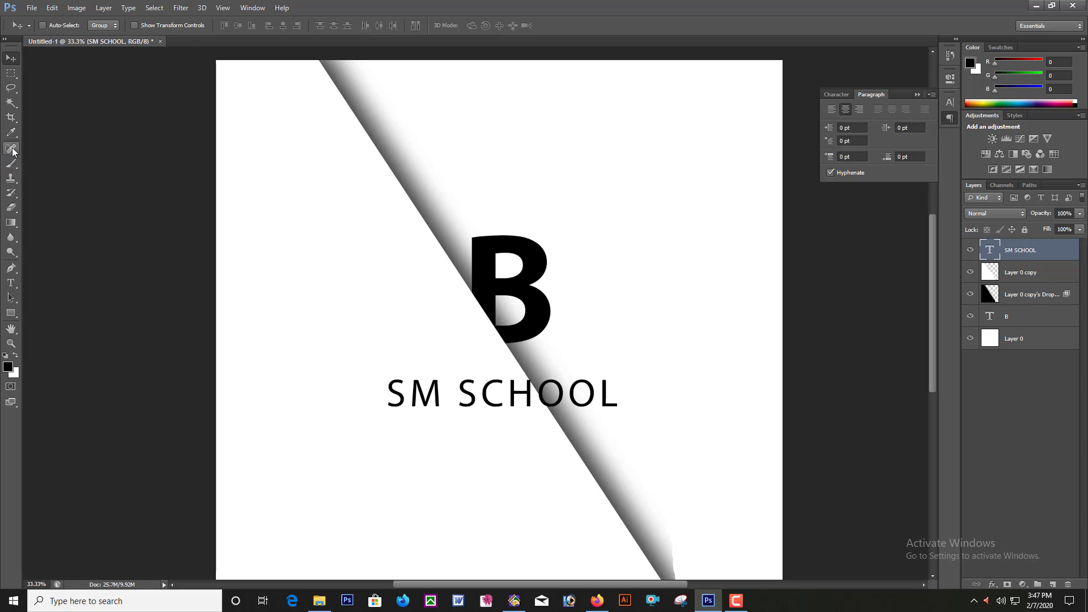
left_click(10, 283)
left_click(606, 397)
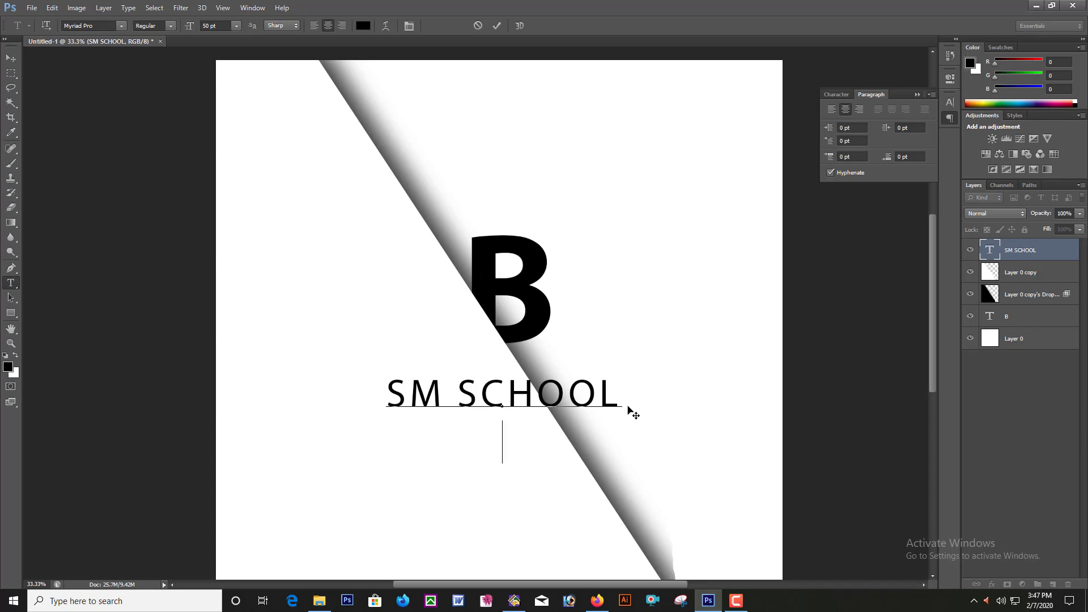
key("Return")
type("WW")
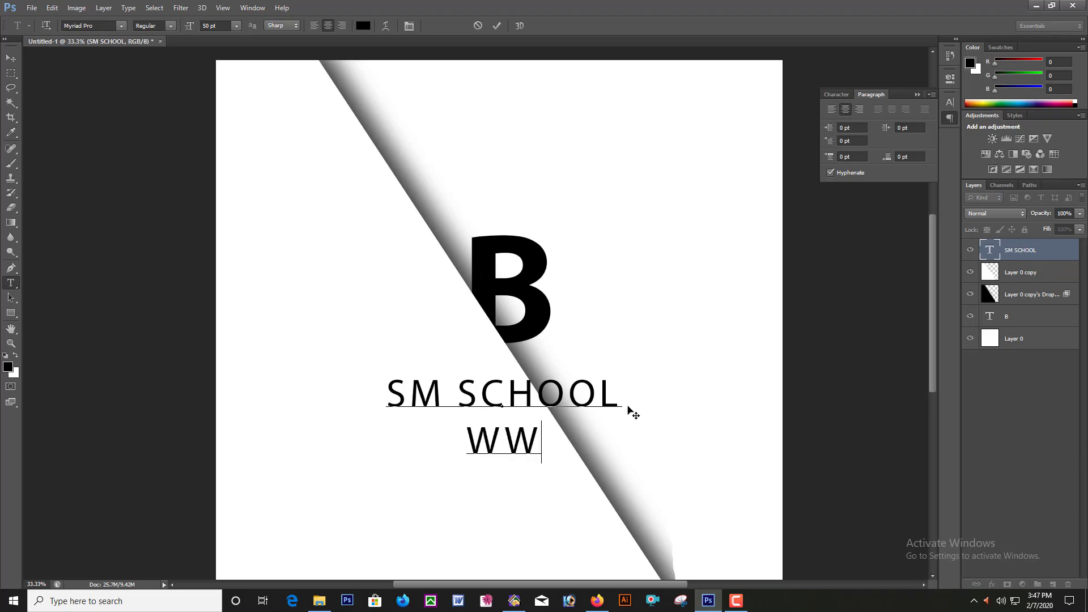
type("W.")
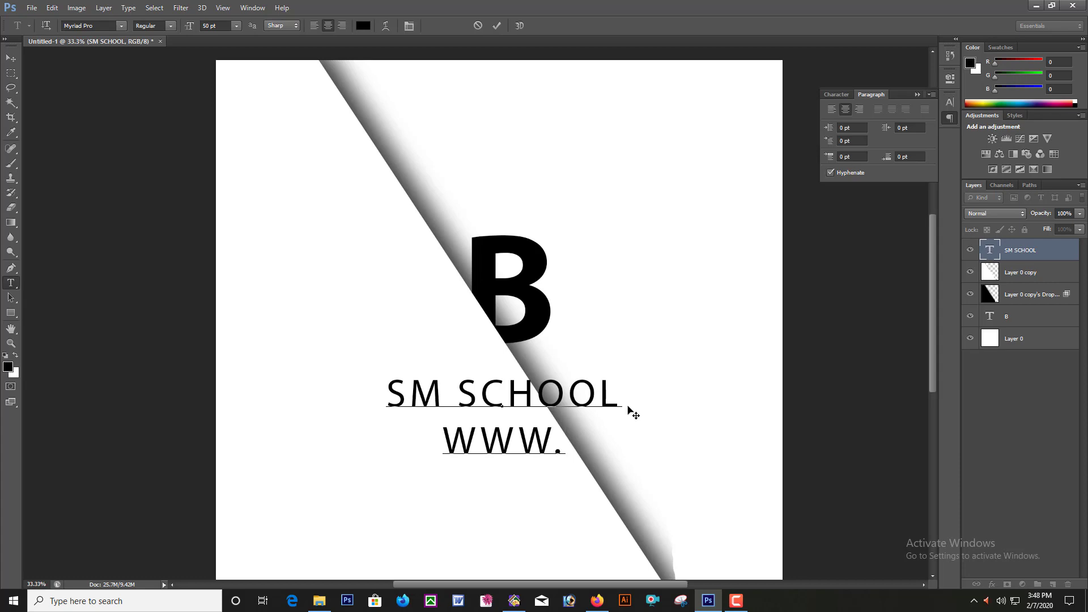
type("s")
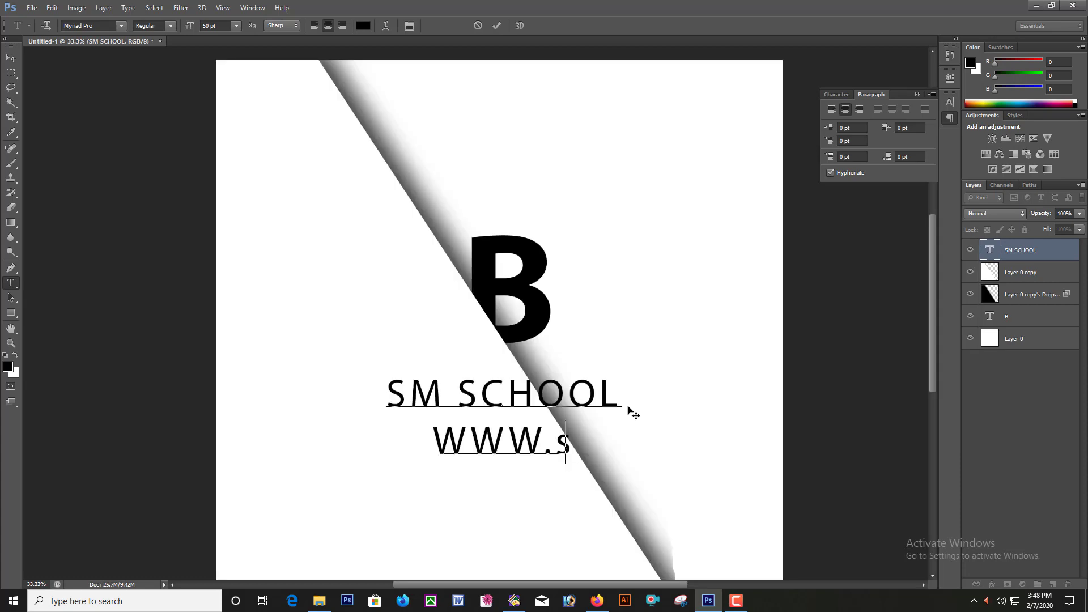
key("BackSpace")
key("BackSpace")
key("BackSpace")
key("BackSpace")
key("BackSpace")
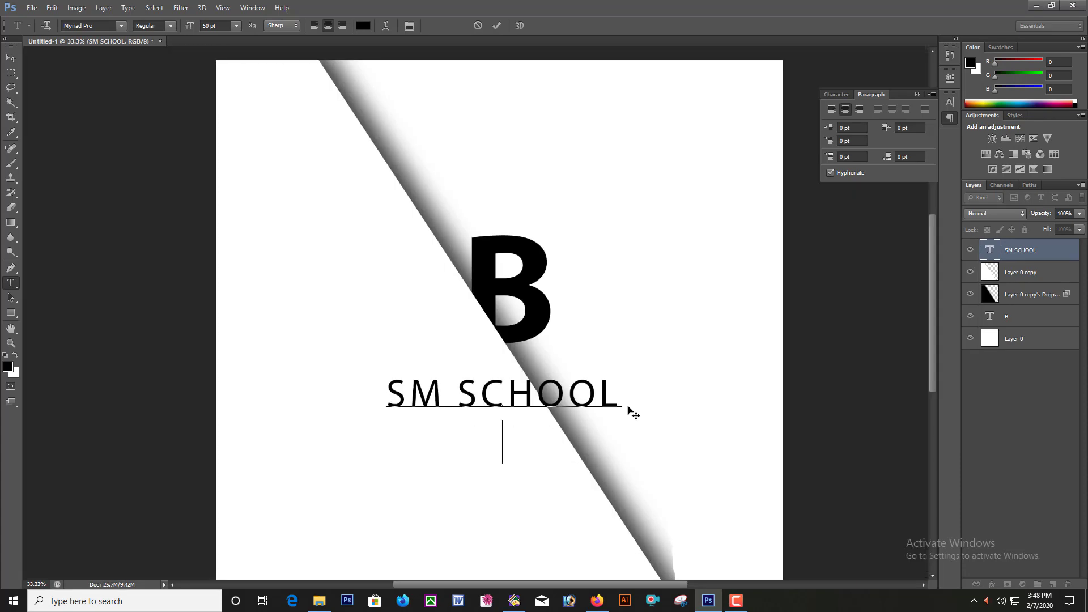
type("WW")
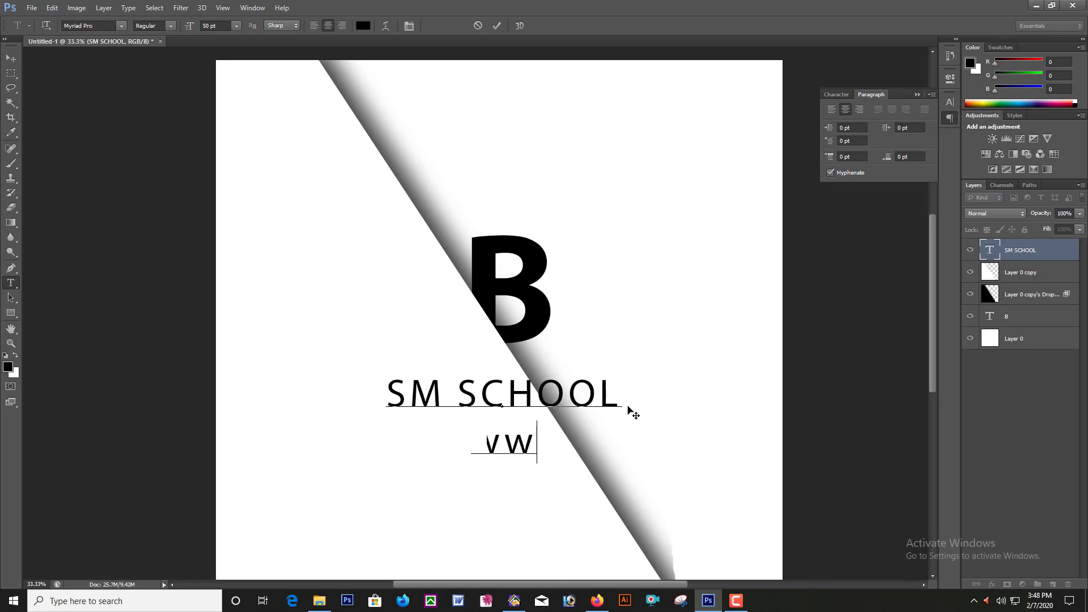
type("W")
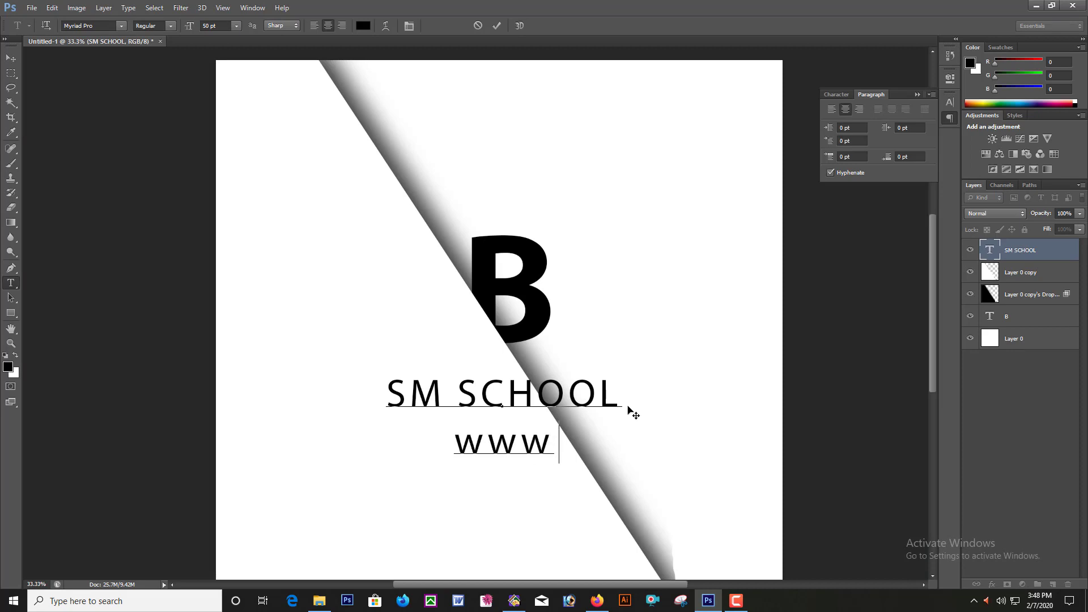
type(".sc")
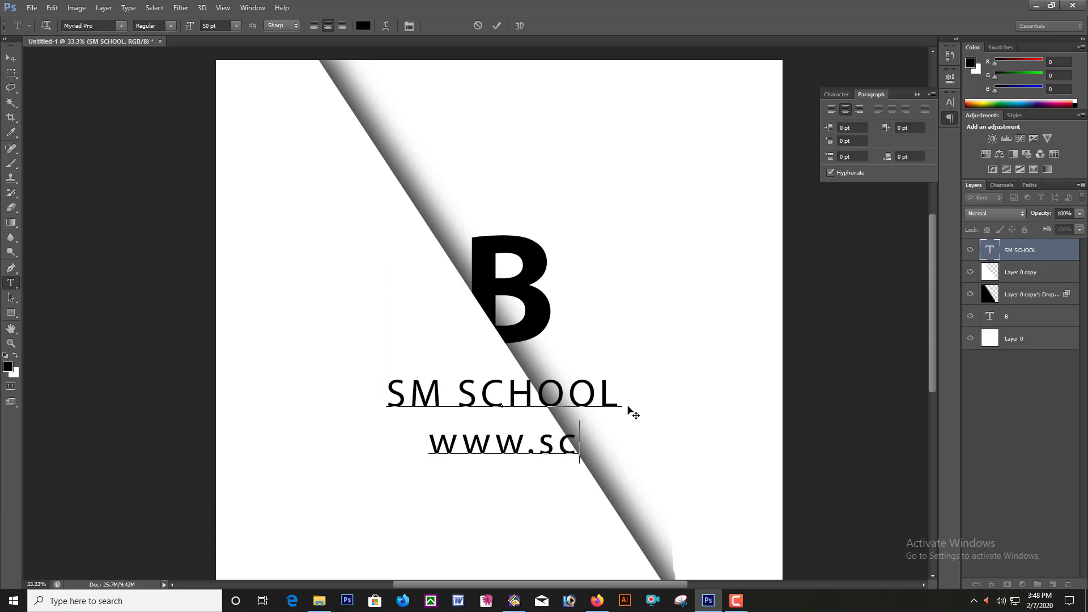
type("hool")
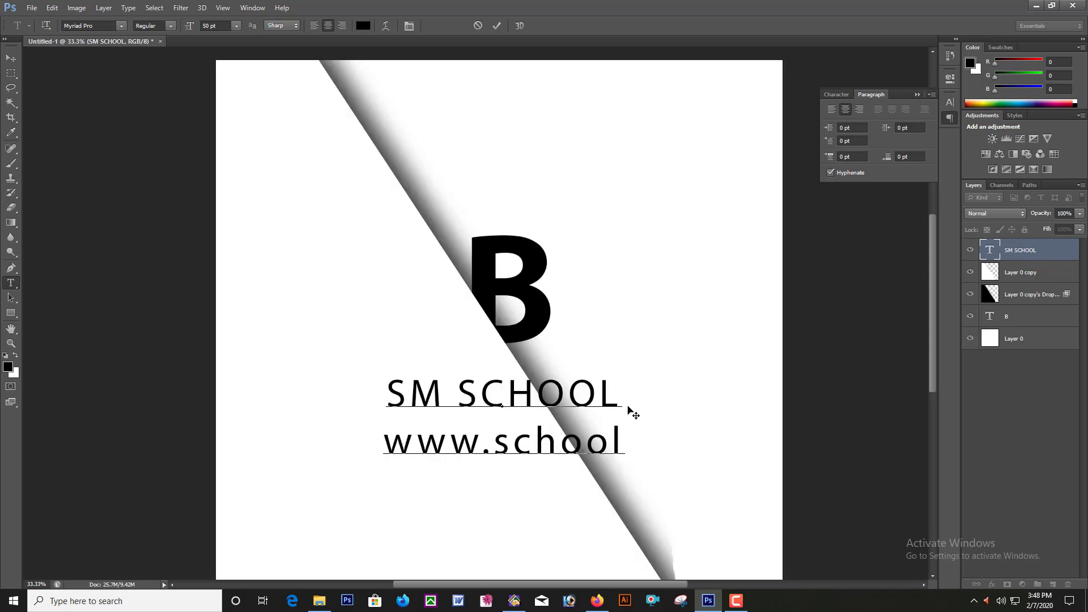
type(".co")
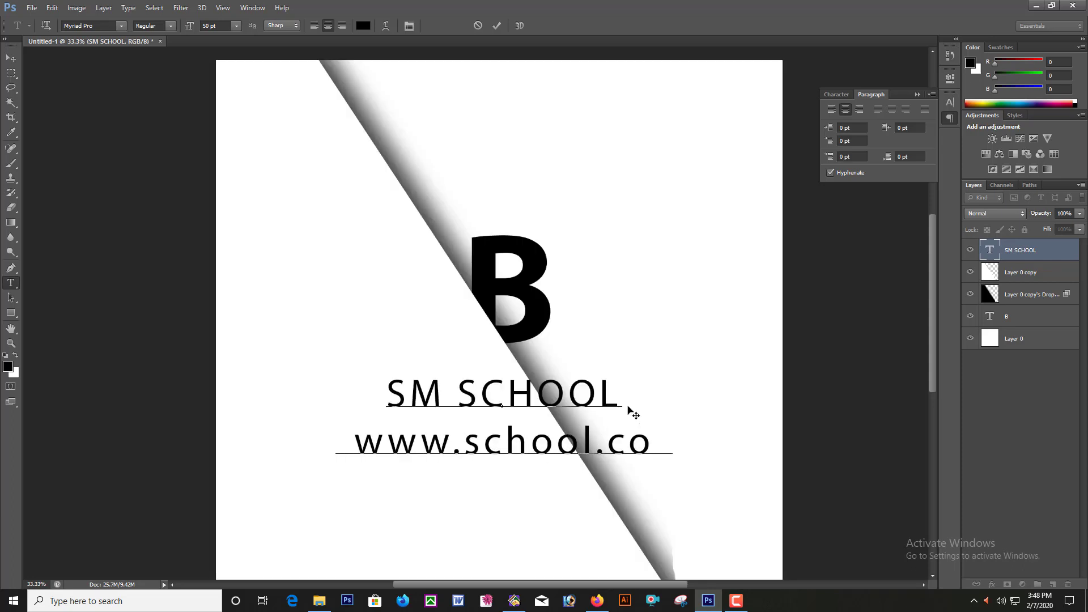
type("m")
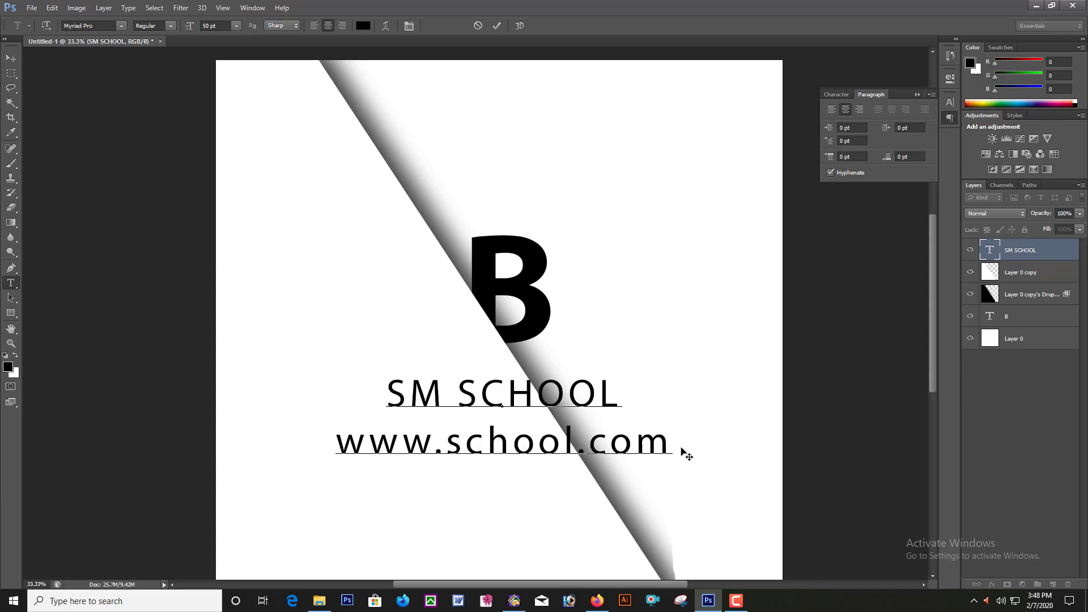
- Try 75 tracking on SM SCHOOL in the Character panel, then restore it to 100
left_click_drag(672, 444, 345, 443)
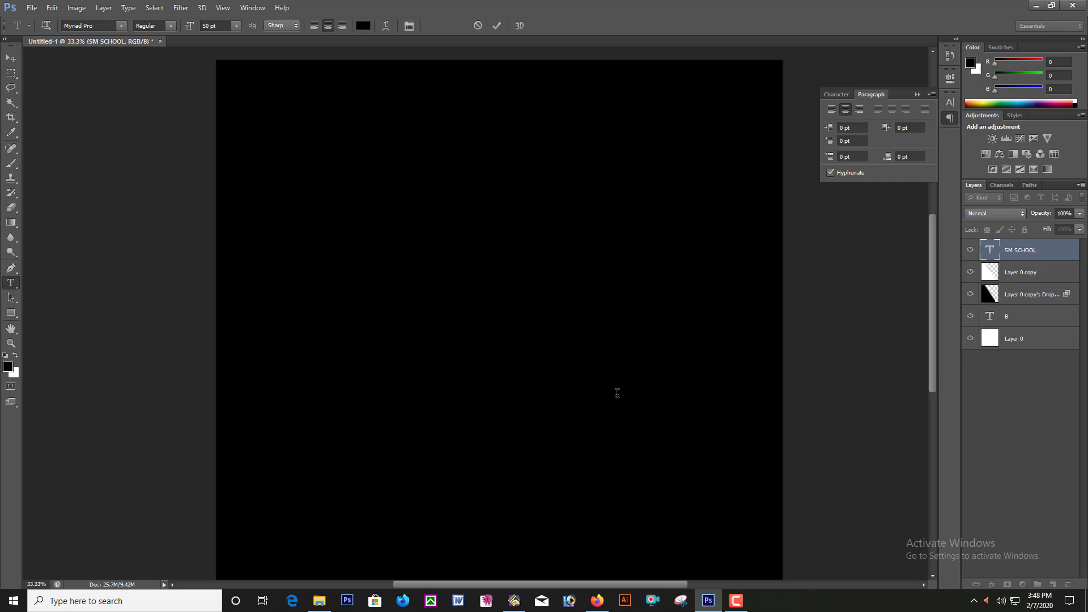
left_click_drag(615, 394, 382, 384)
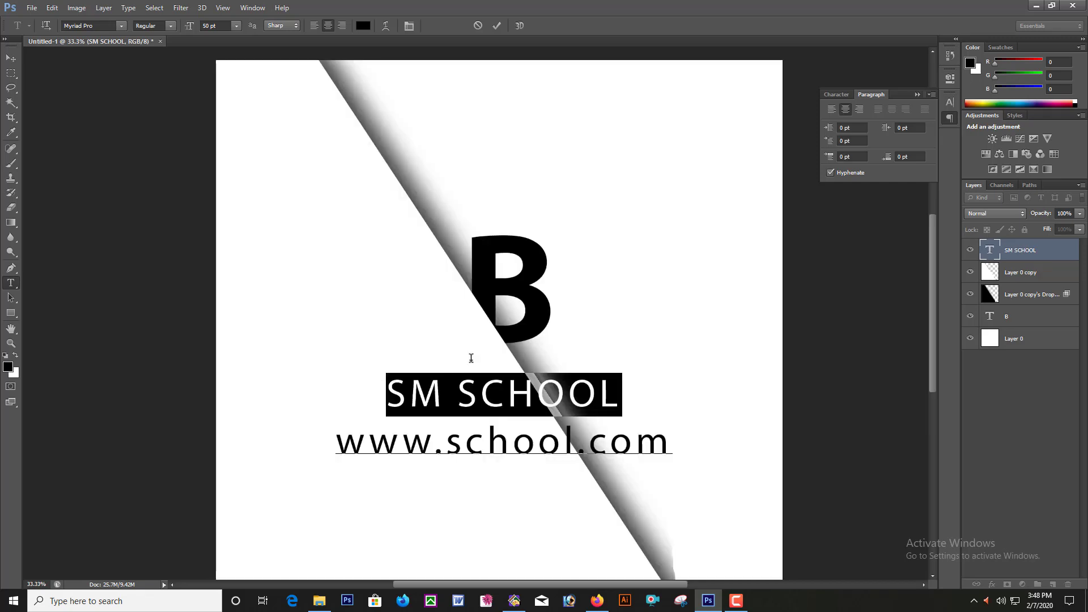
left_click(841, 96)
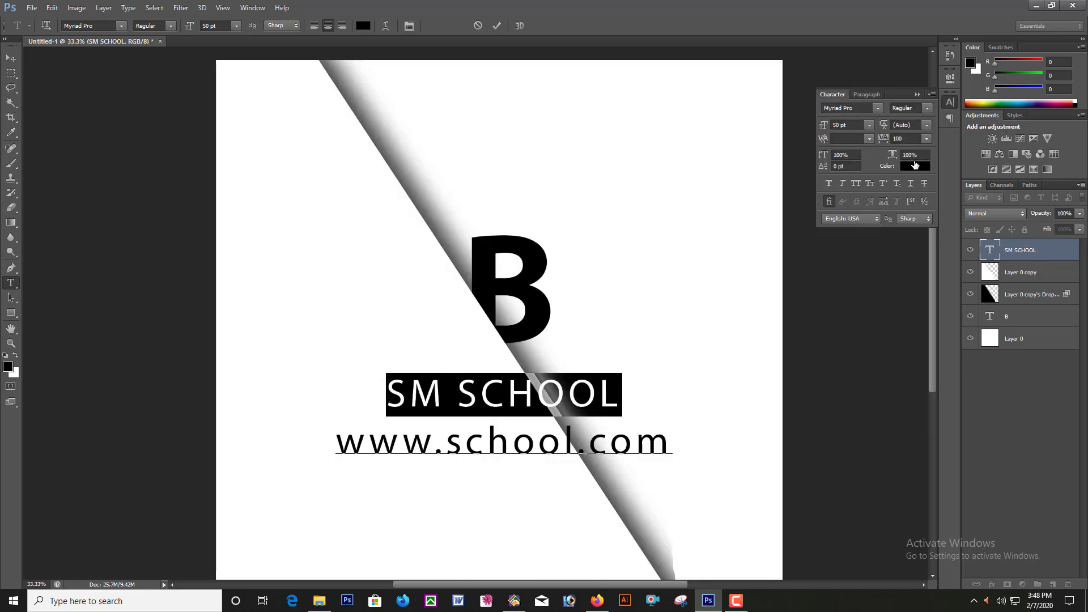
left_click(928, 139)
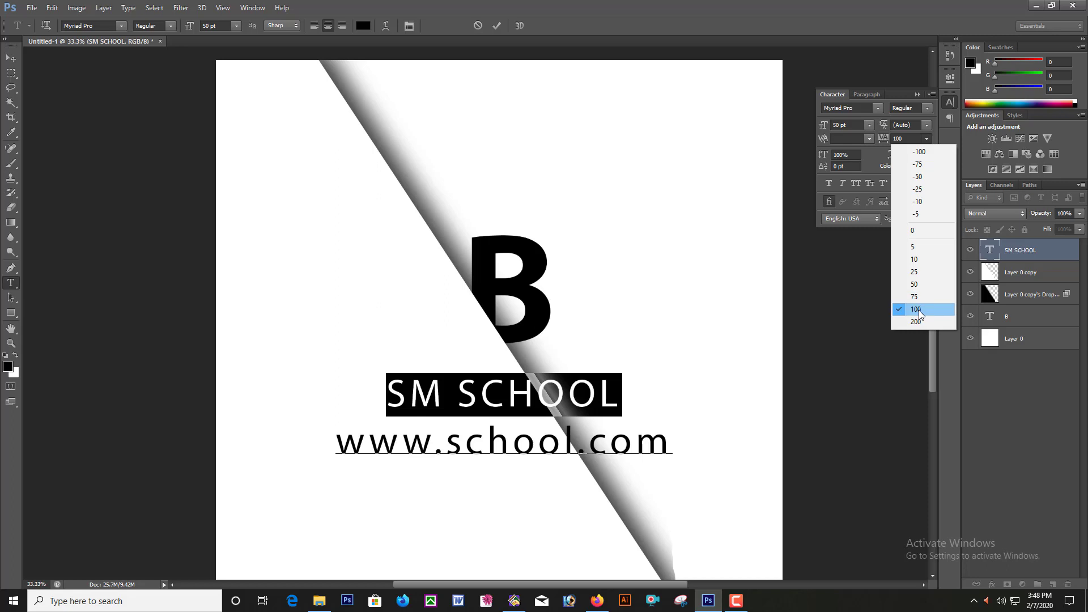
left_click(914, 296)
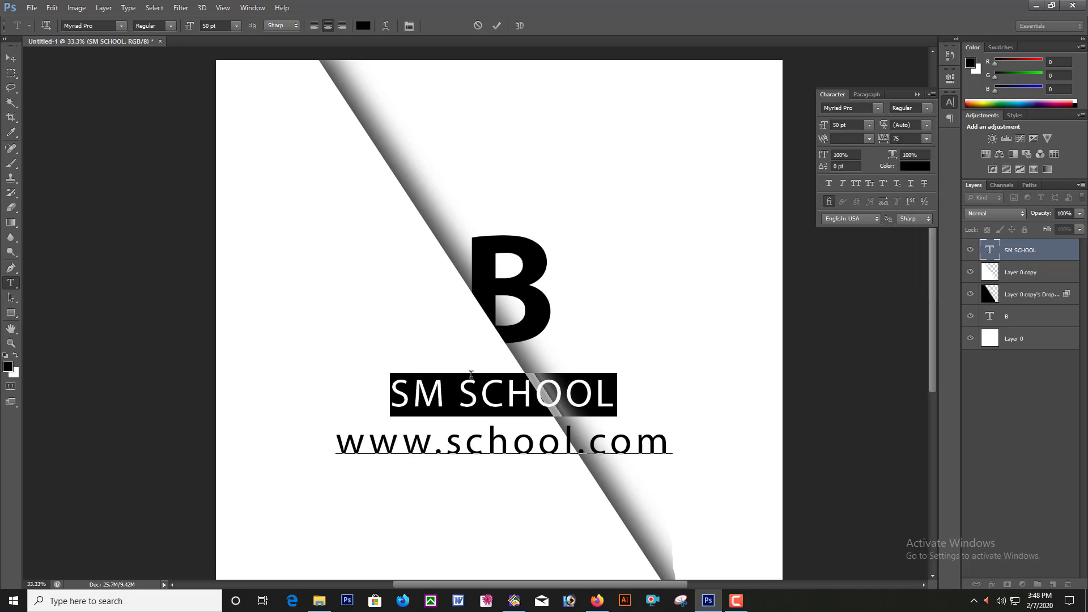
left_click(926, 139)
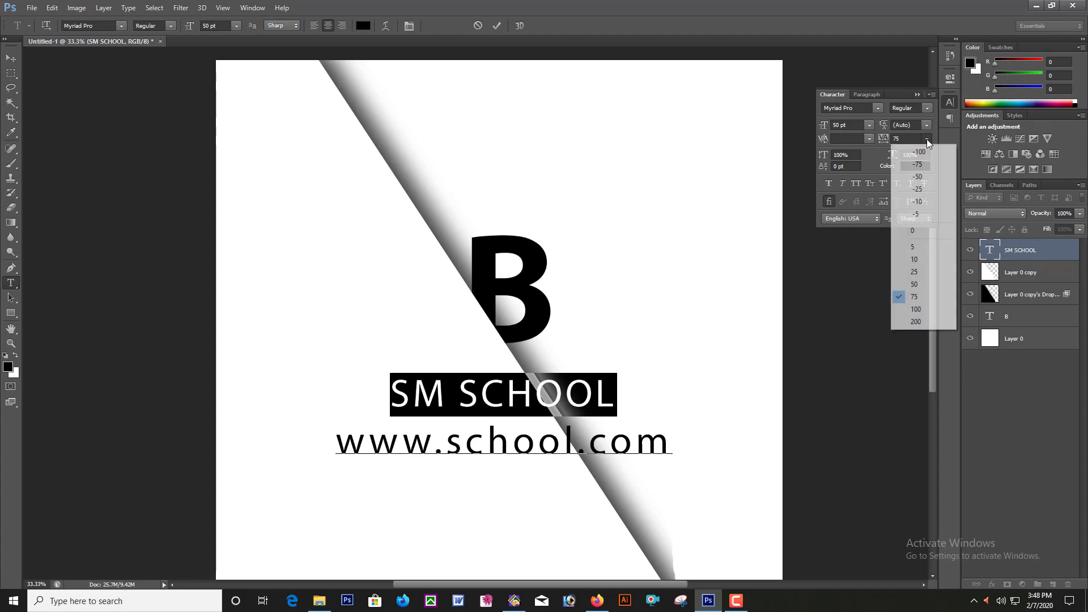
left_click(909, 309)
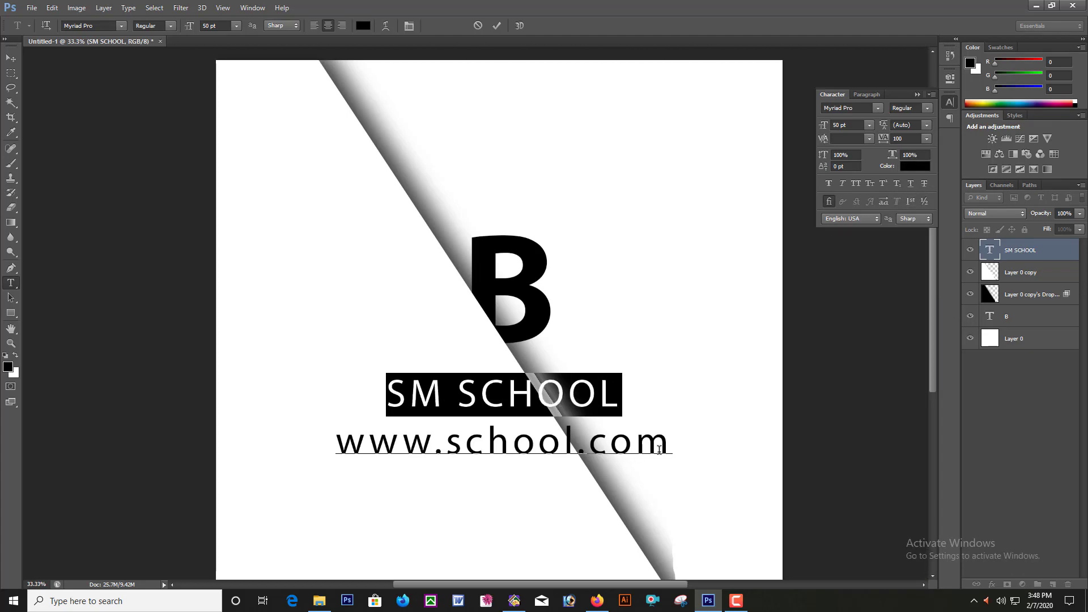
left_click_drag(660, 449, 347, 444)
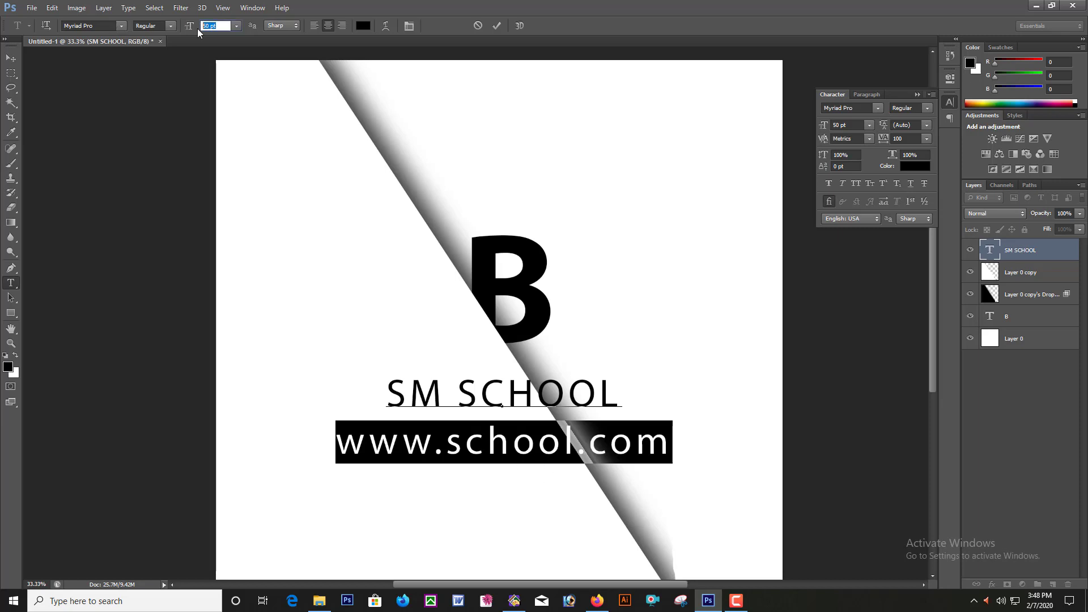
type("20")
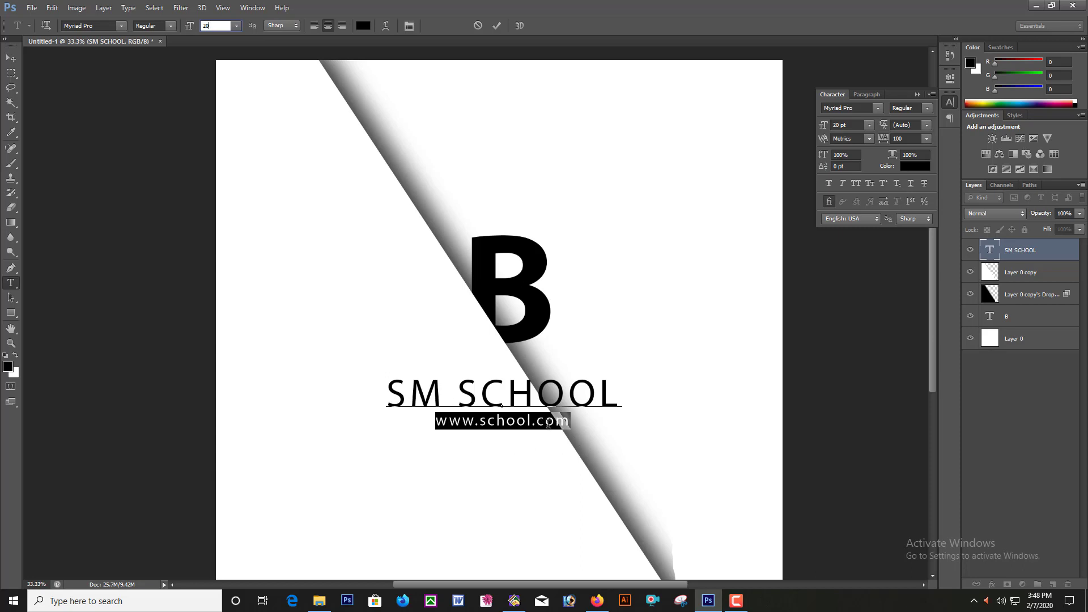
left_click(926, 139)
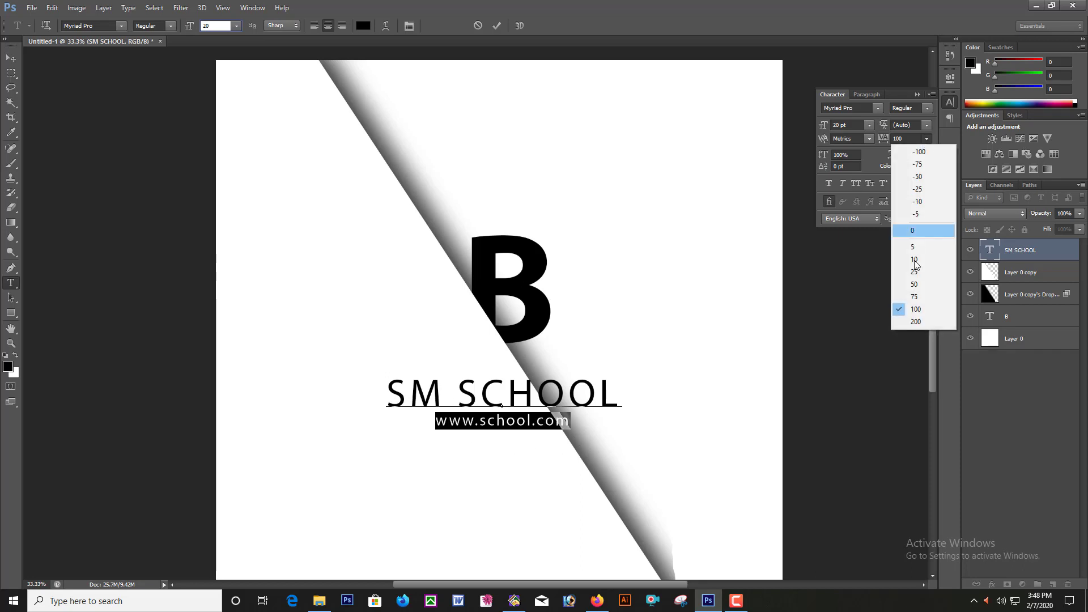
left_click(916, 284)
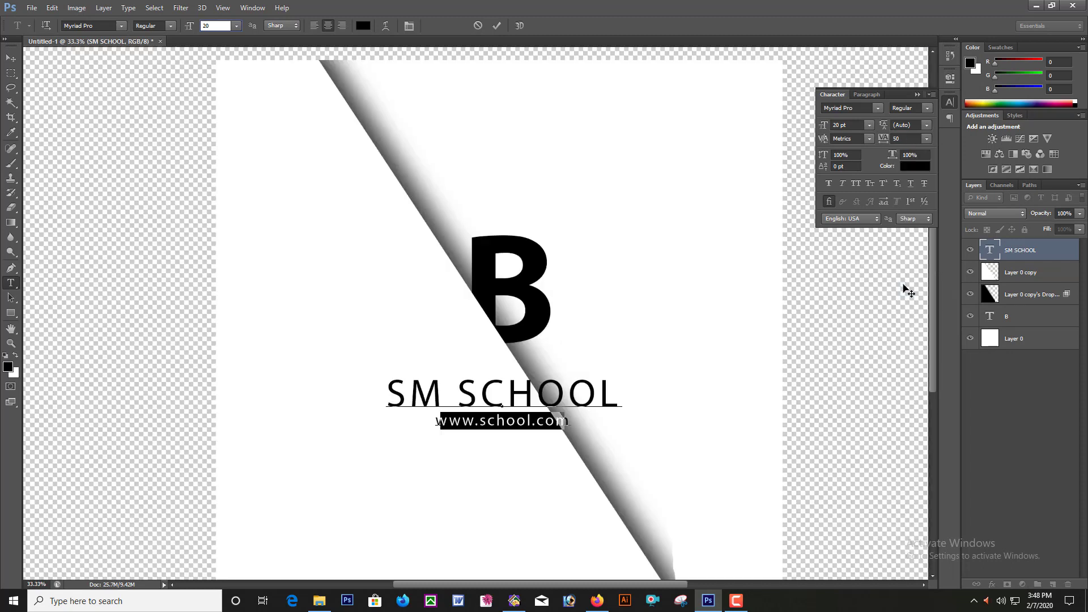
left_click(559, 425)
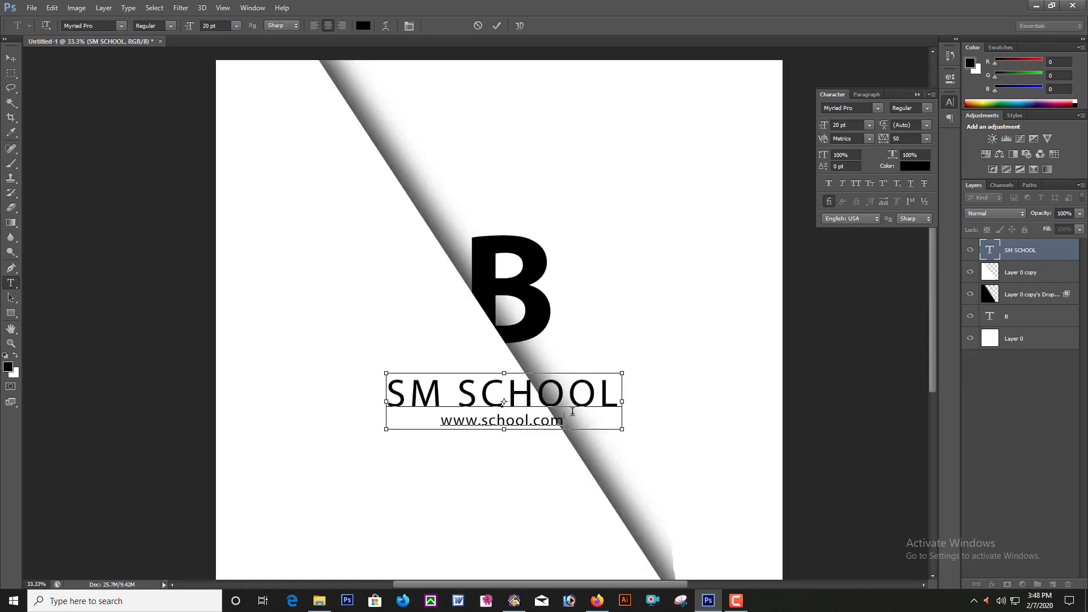
key("ctrl+minus")
key("ctrl+minus")
key("ctrl+minus")
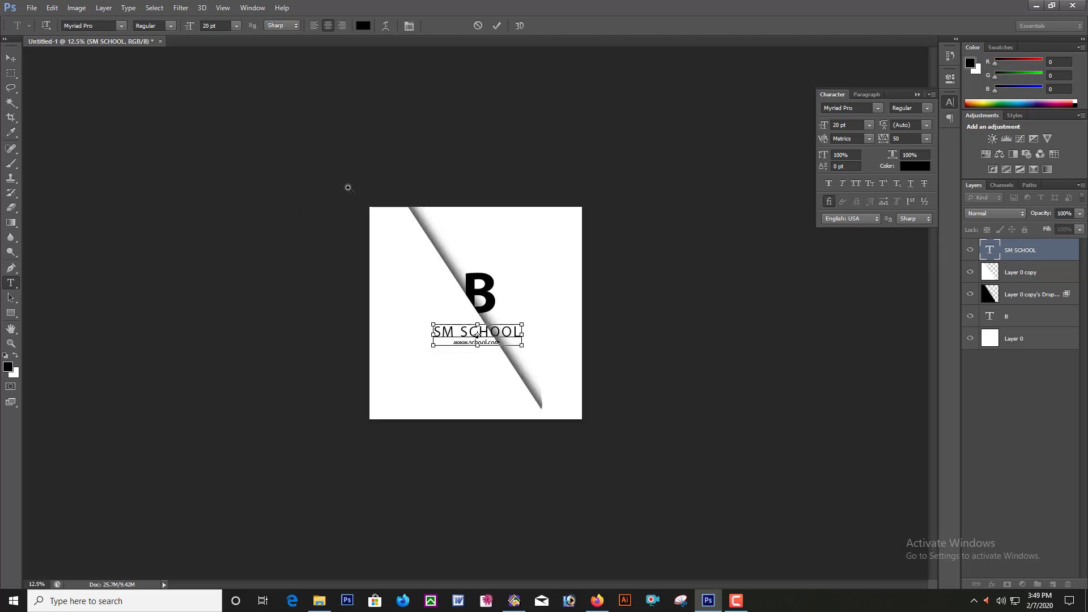
left_click(570, 308)
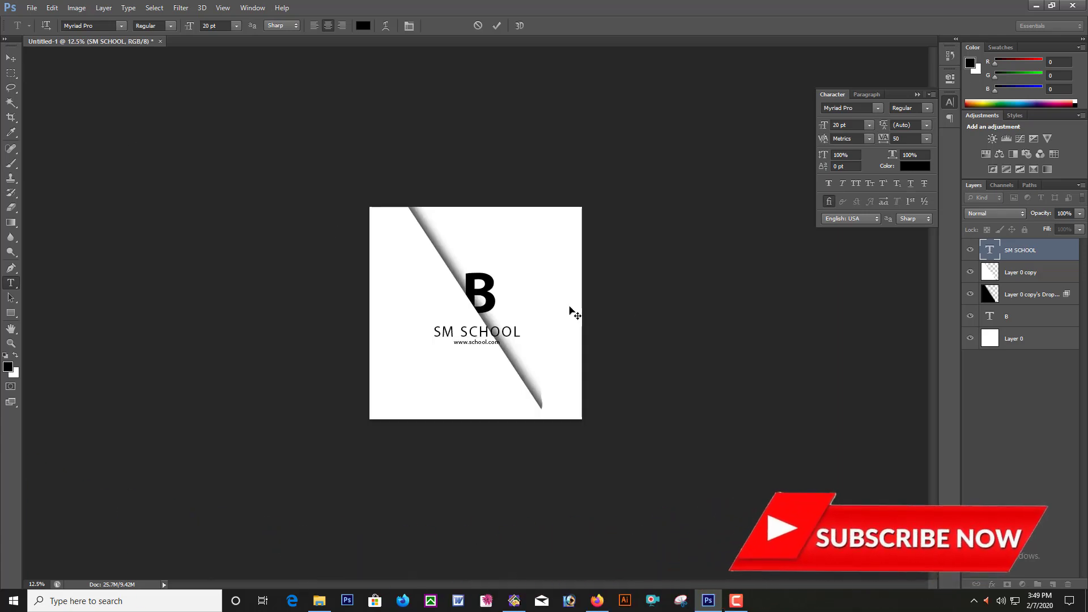
left_click_drag(433, 208, 539, 380)
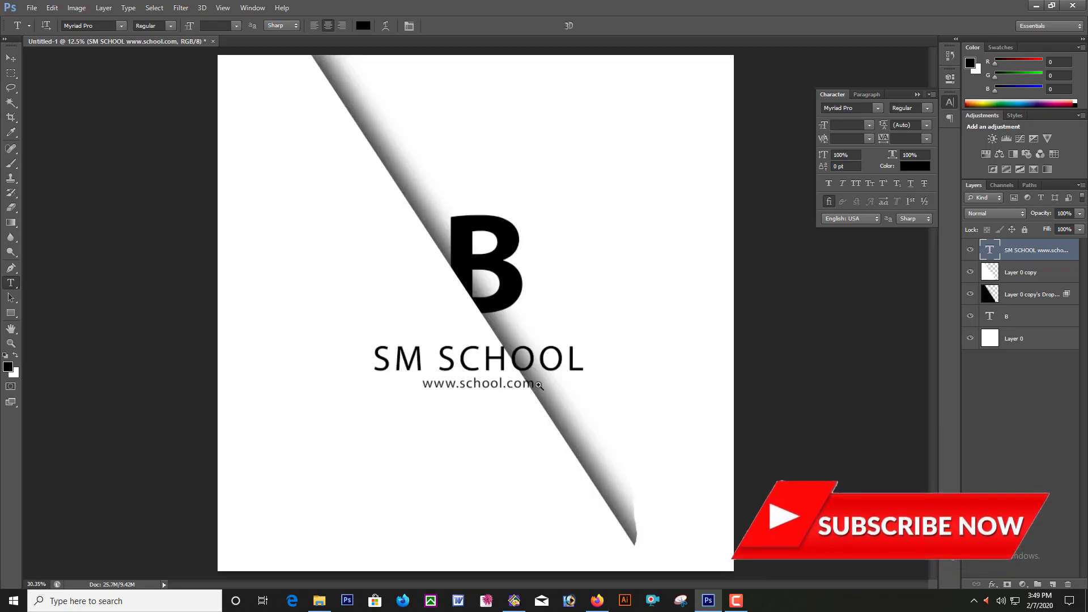
key("ctrl+minus")
key("ctrl+minus")
key("ctrl+minus")
key("ctrl+minus")
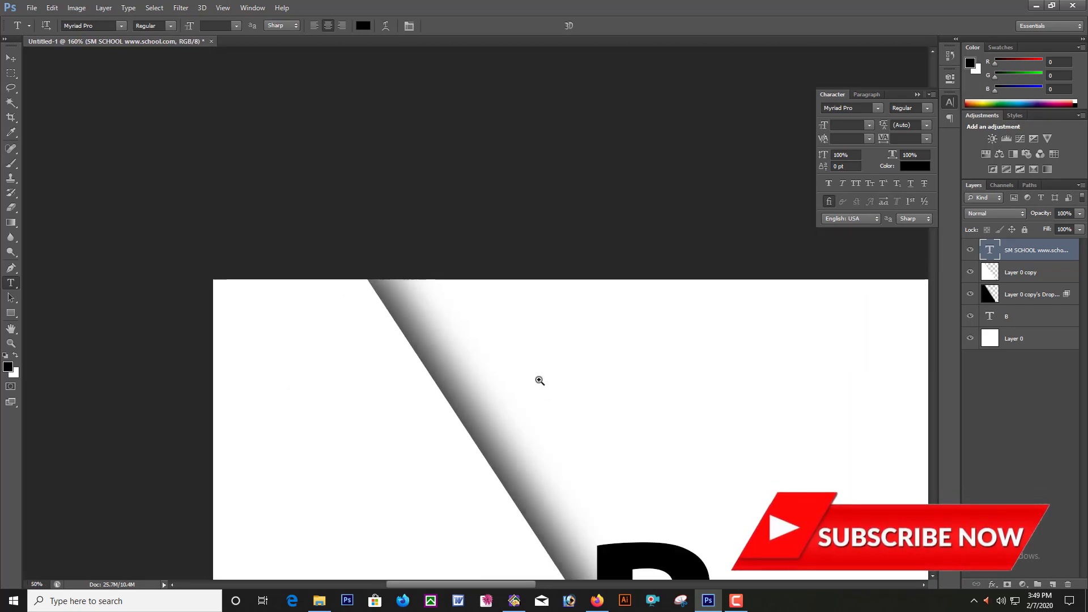
key("ctrl+minus")
key("ctrl+minus")
key("ctrl+minus")
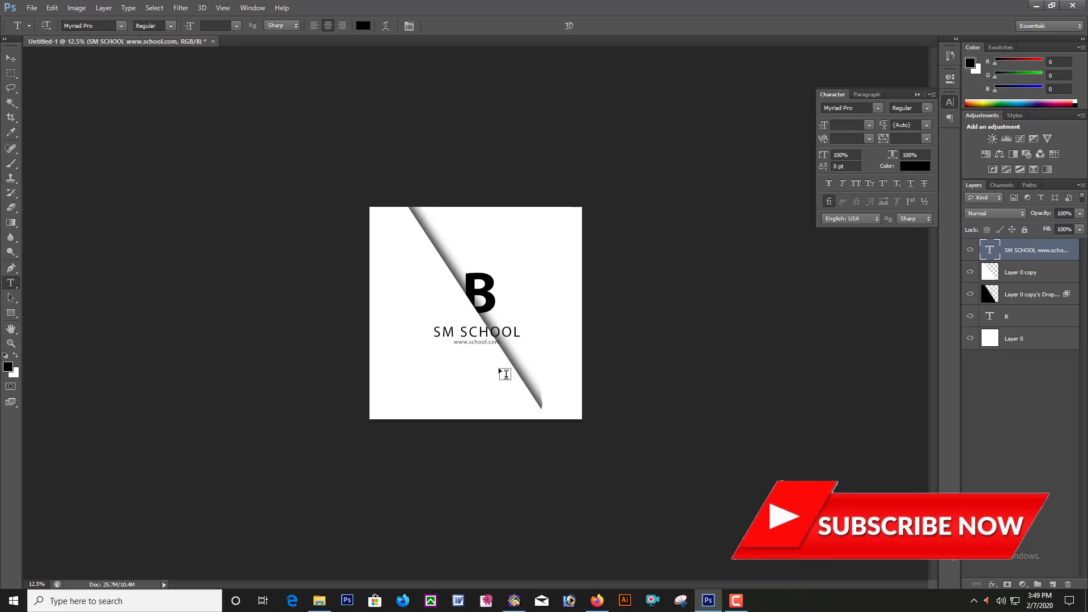